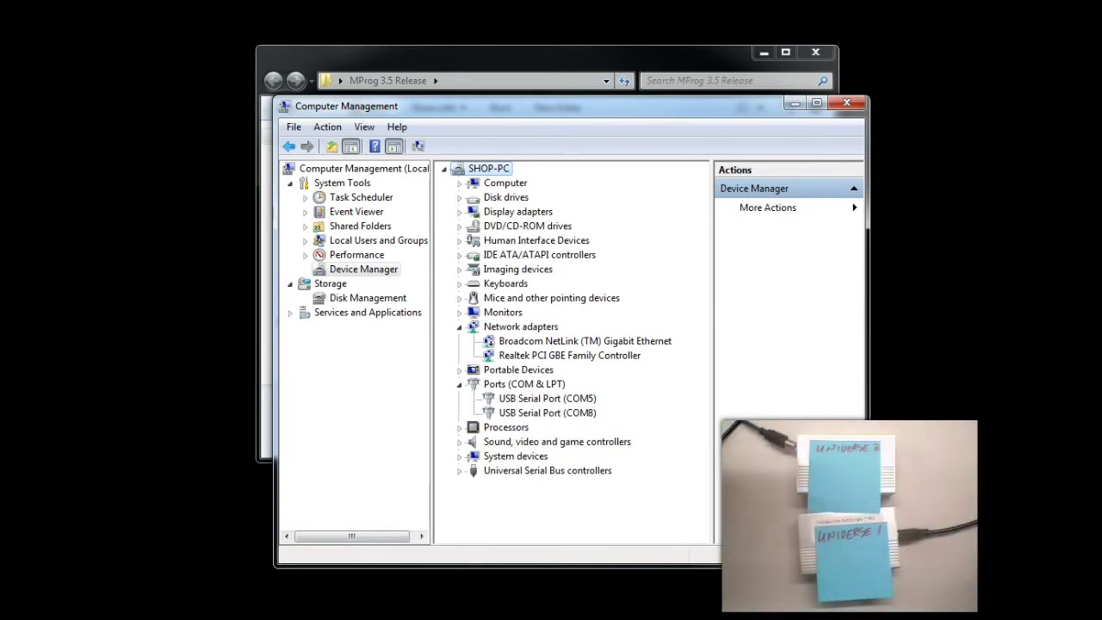
pyautogui.click(554, 401)
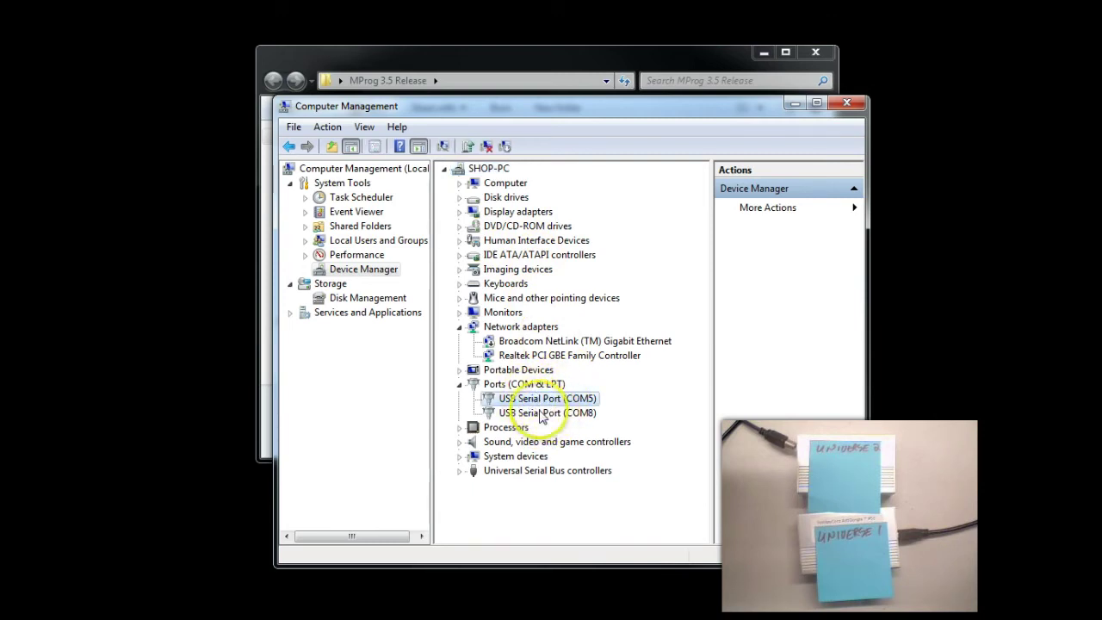
pyautogui.click(540, 413)
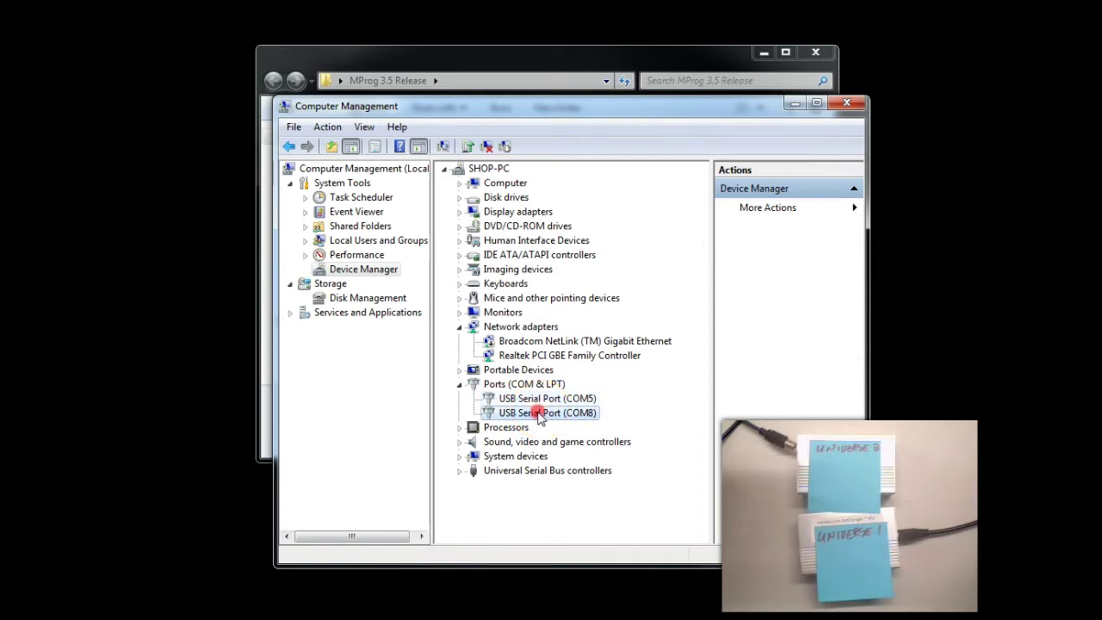
pyautogui.rightClick(540, 413)
pyautogui.click(623, 504)
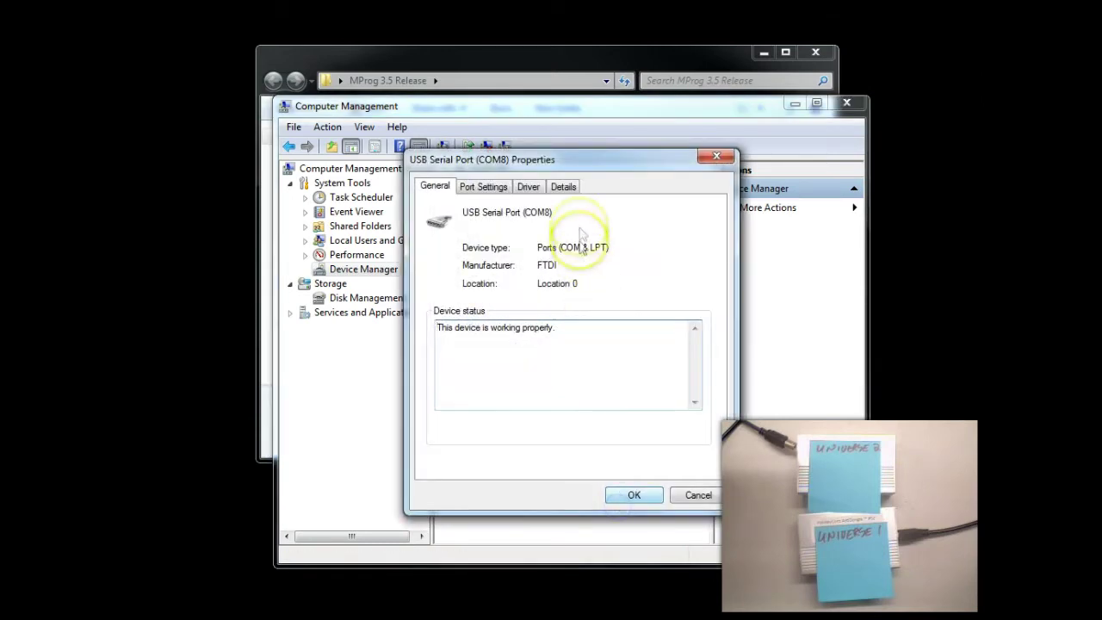
pyautogui.click(563, 187)
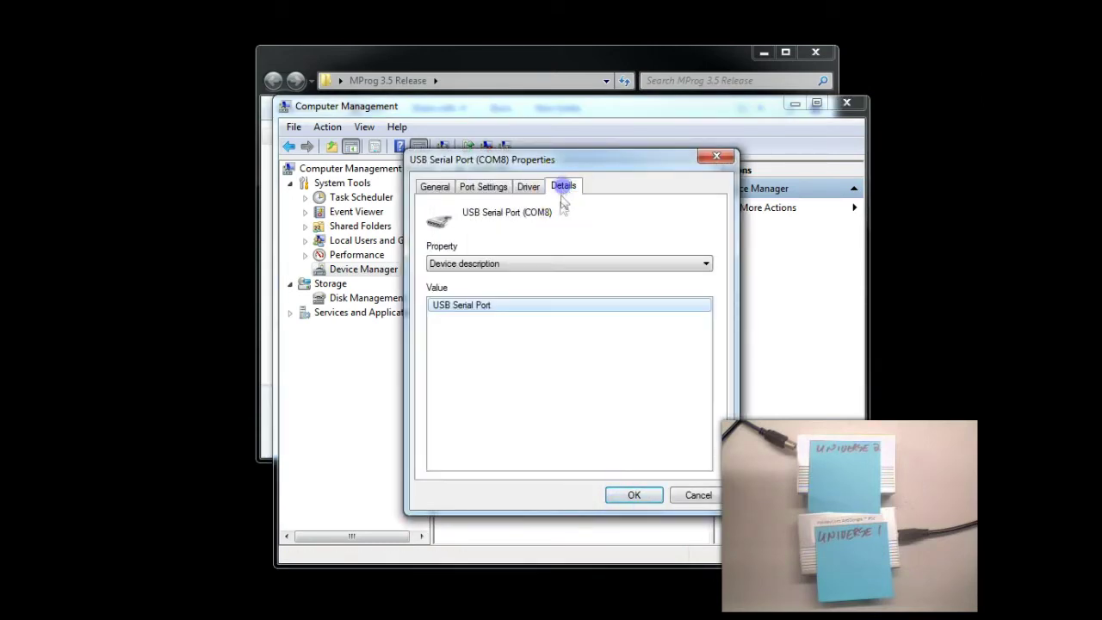
pyautogui.click(642, 265)
pyautogui.moveTo(706, 305); pyautogui.dragTo(705, 363)
pyautogui.click(457, 507)
pyautogui.click(549, 314)
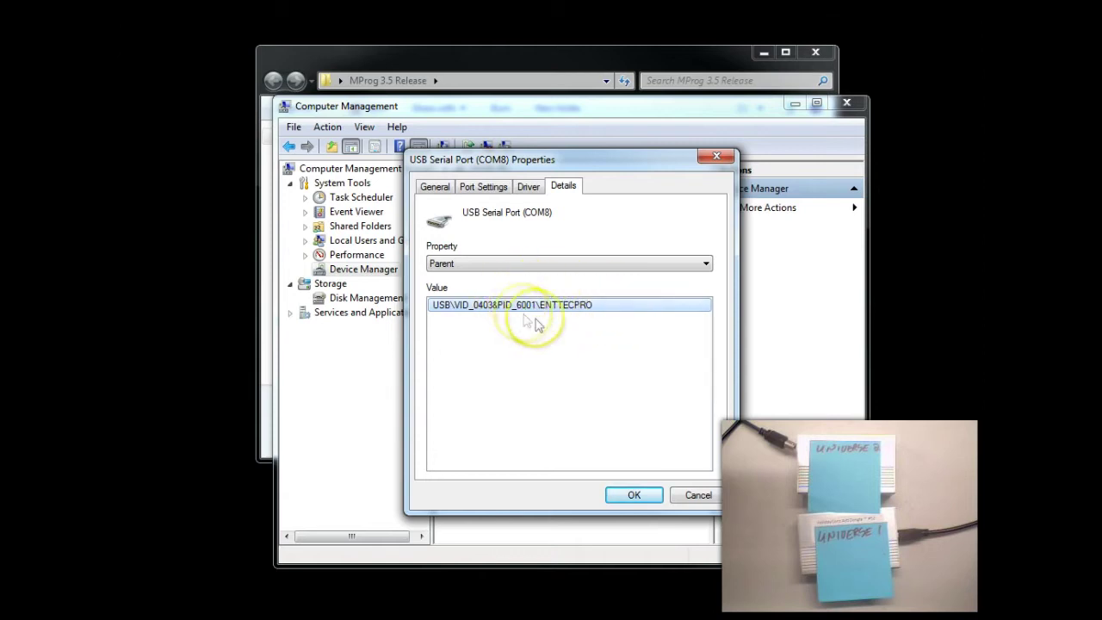
pyautogui.click(629, 494)
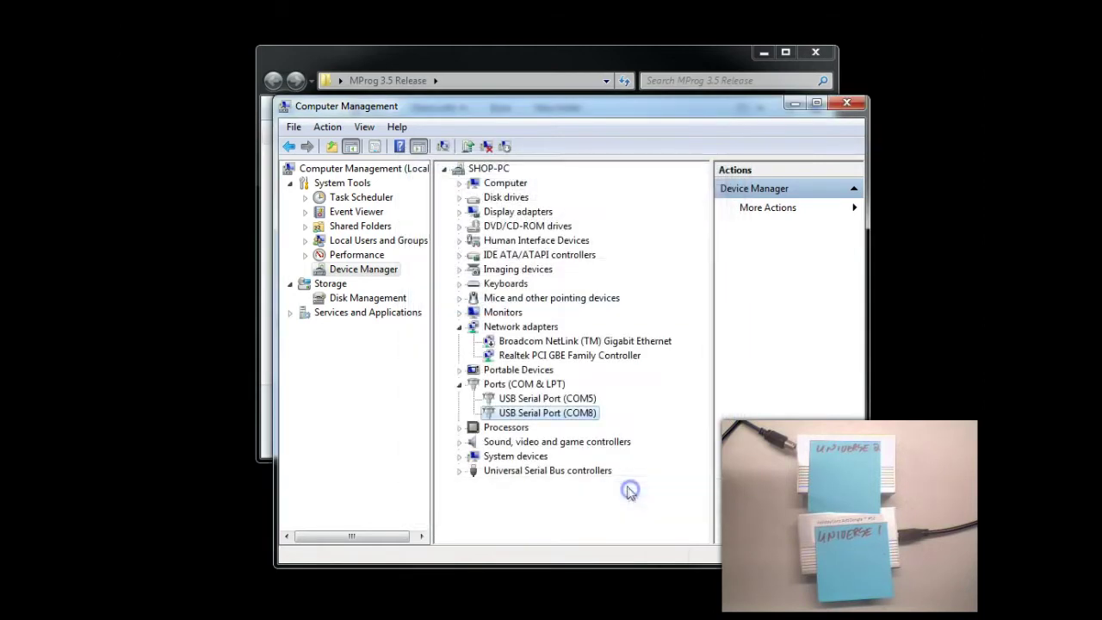
# Launch MProg.exe from the MProg 3.5 Release folder, allowing it past the unverified-publisher warning.
pyautogui.click(514, 56)
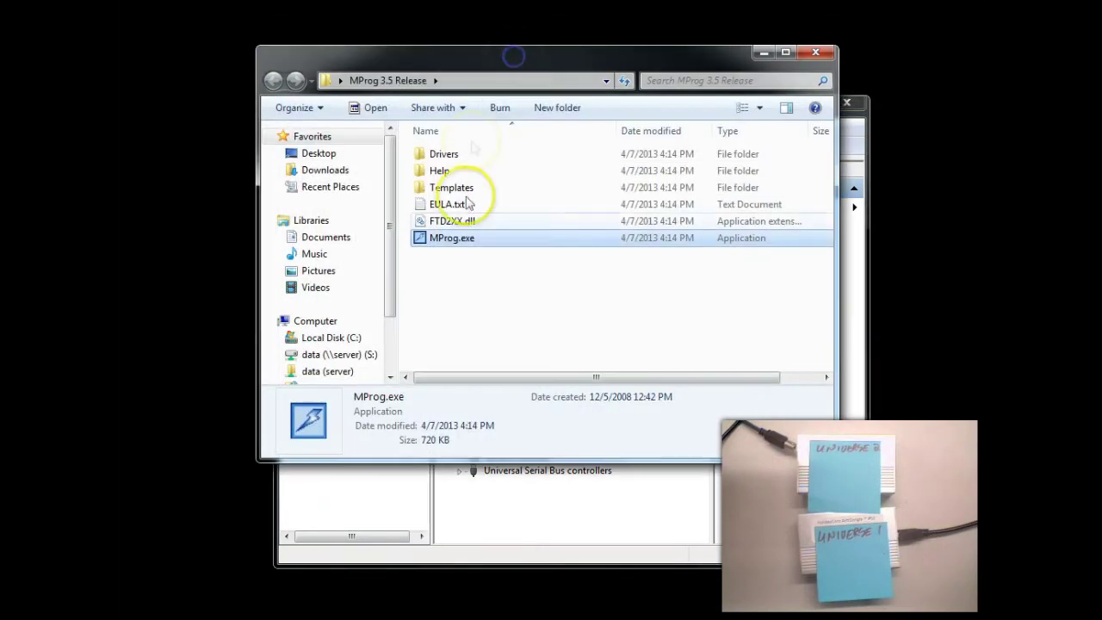
pyautogui.click(472, 239)
pyautogui.doubleClick(471, 238)
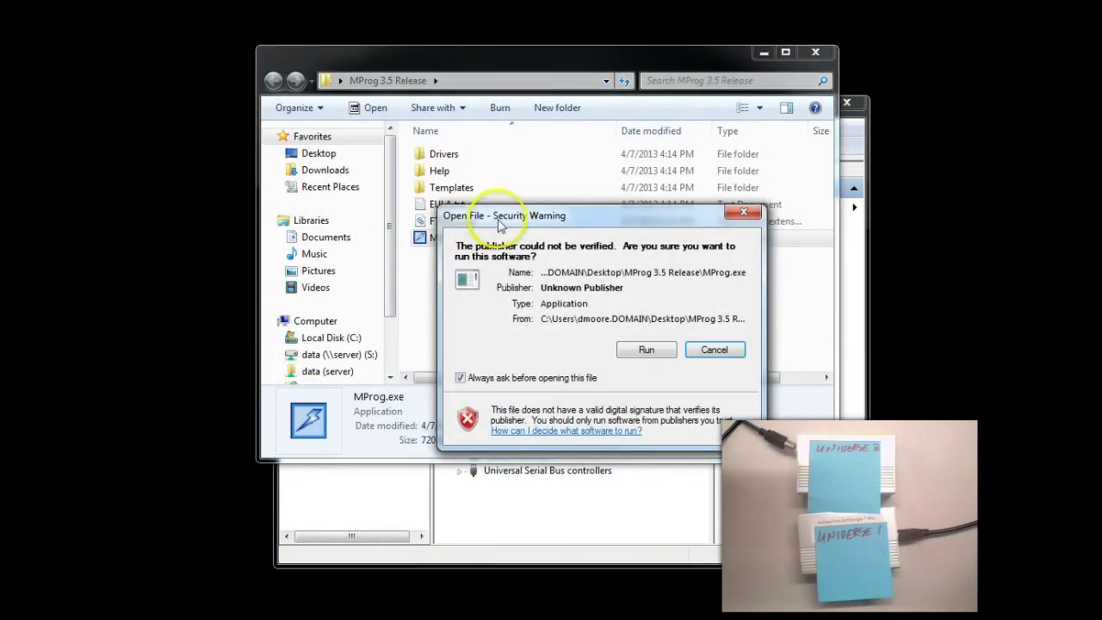
pyautogui.moveTo(501, 215); pyautogui.dragTo(501, 279)
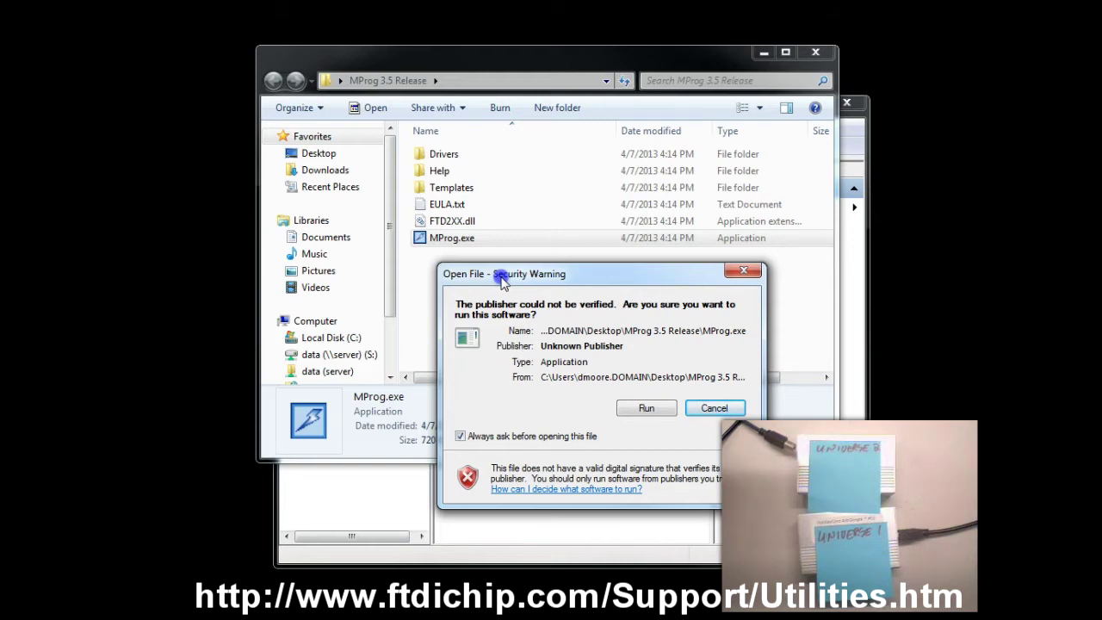
pyautogui.click(646, 407)
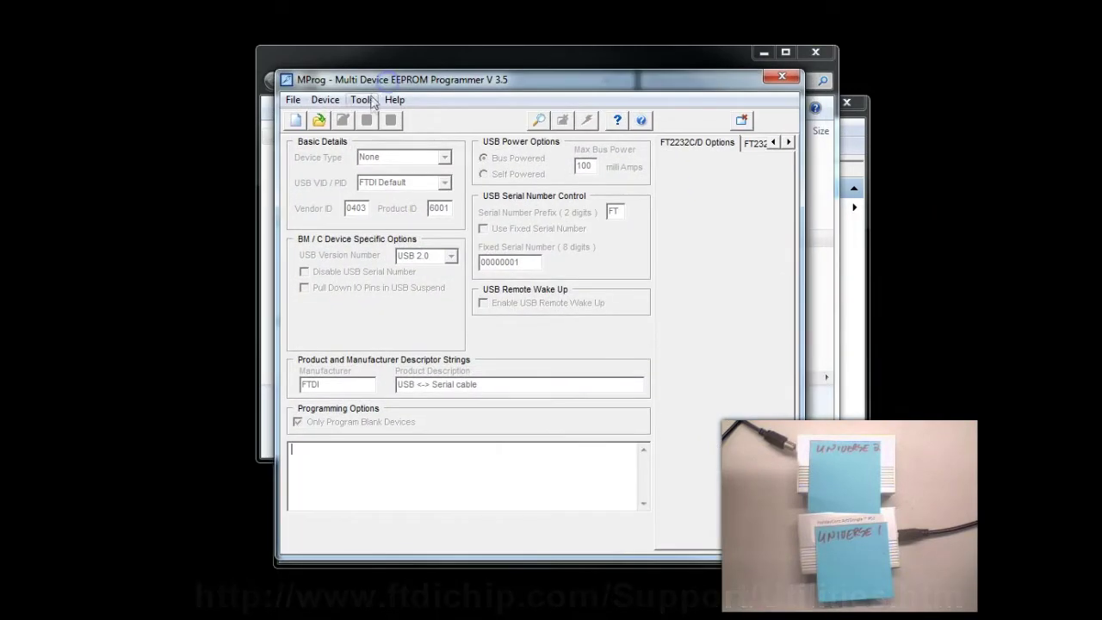
# Read and parse the dongle's FT245R EEPROM (serial ENTTECPRO), dismissing the FT_Open handle error.
pyautogui.click(361, 99)
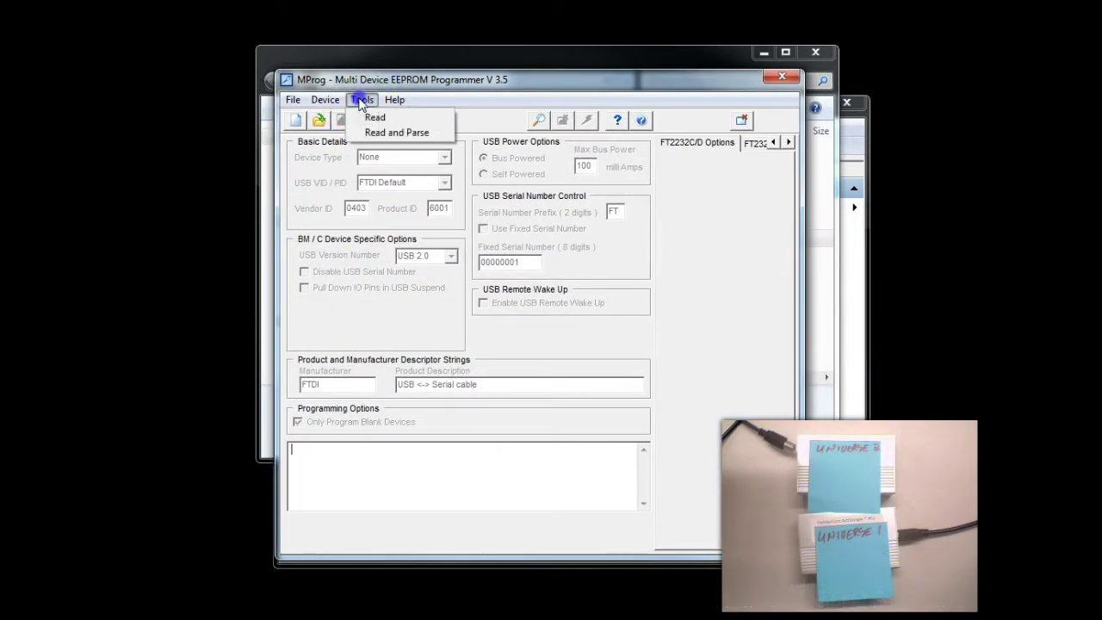
pyautogui.click(379, 133)
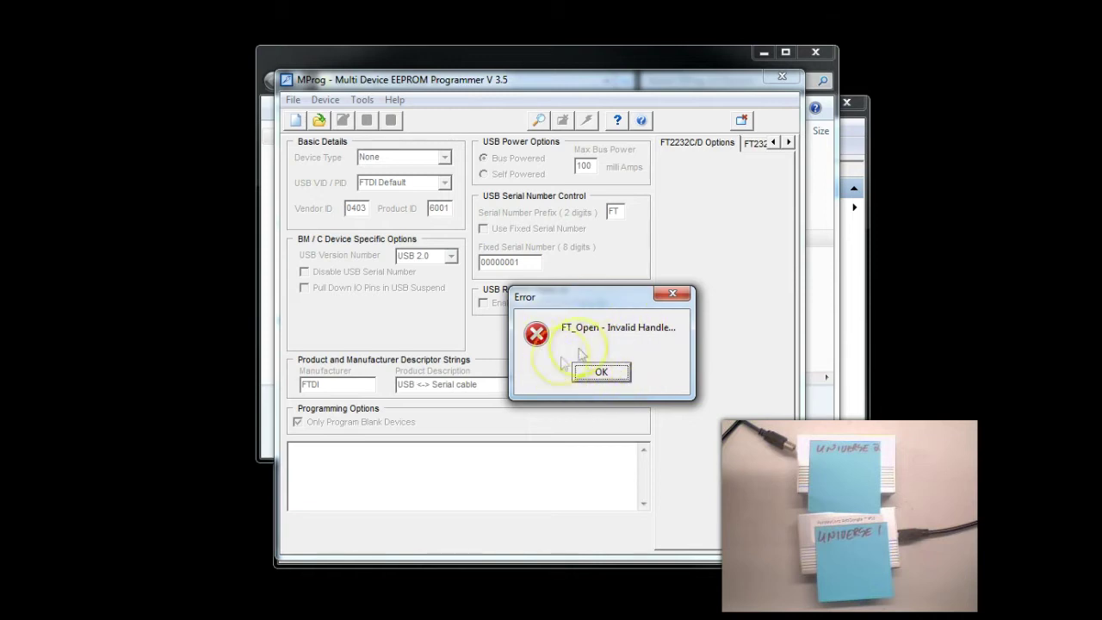
pyautogui.click(603, 372)
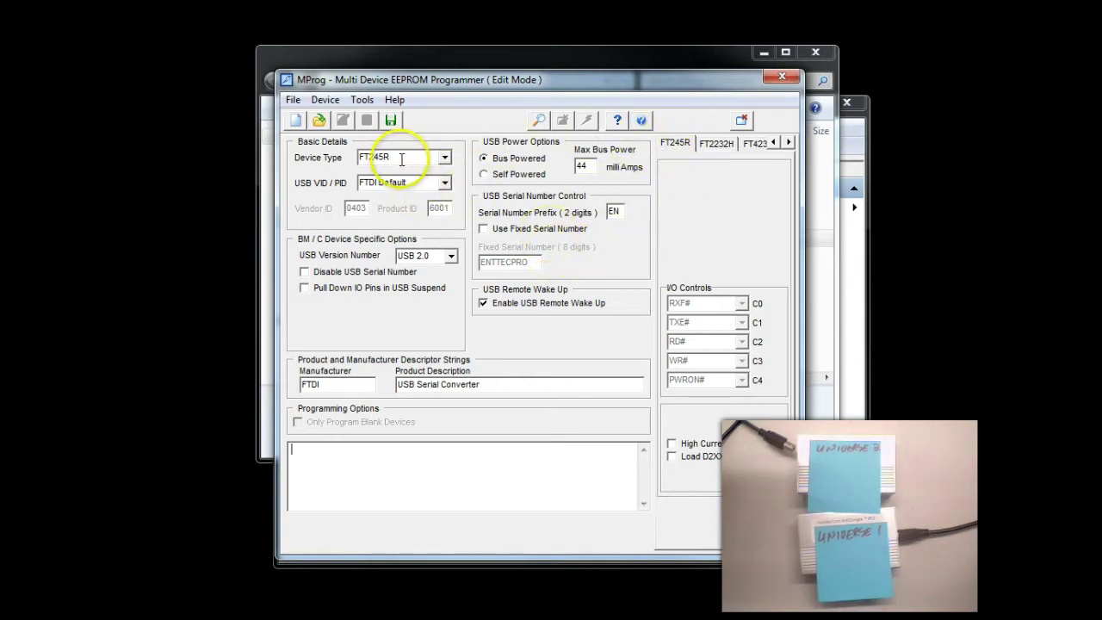
# Enable a fixed serial number and replace ENTTECPRO with UNIVERSE1.
pyautogui.click(483, 228)
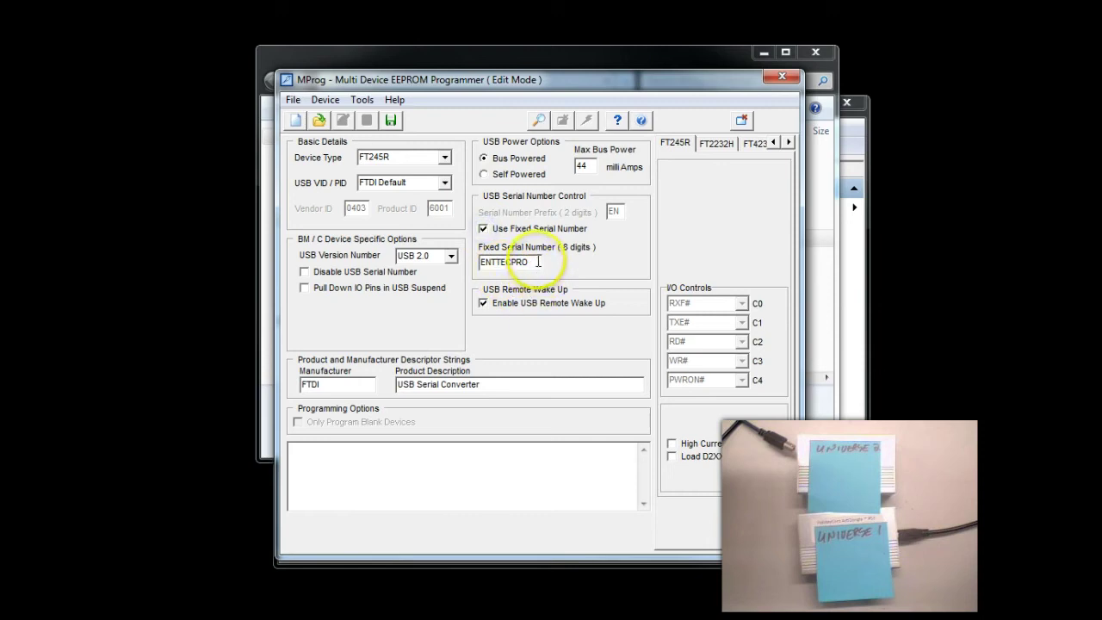
pyautogui.moveTo(527, 262); pyautogui.dragTo(244, 227)
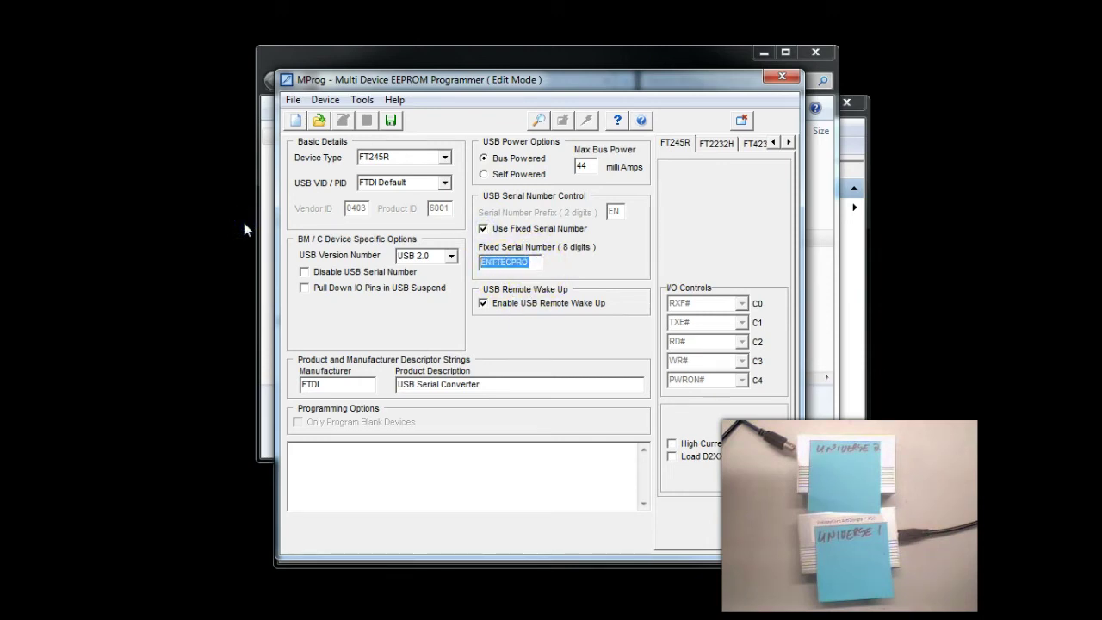
pyautogui.write('UNIVERSE1')
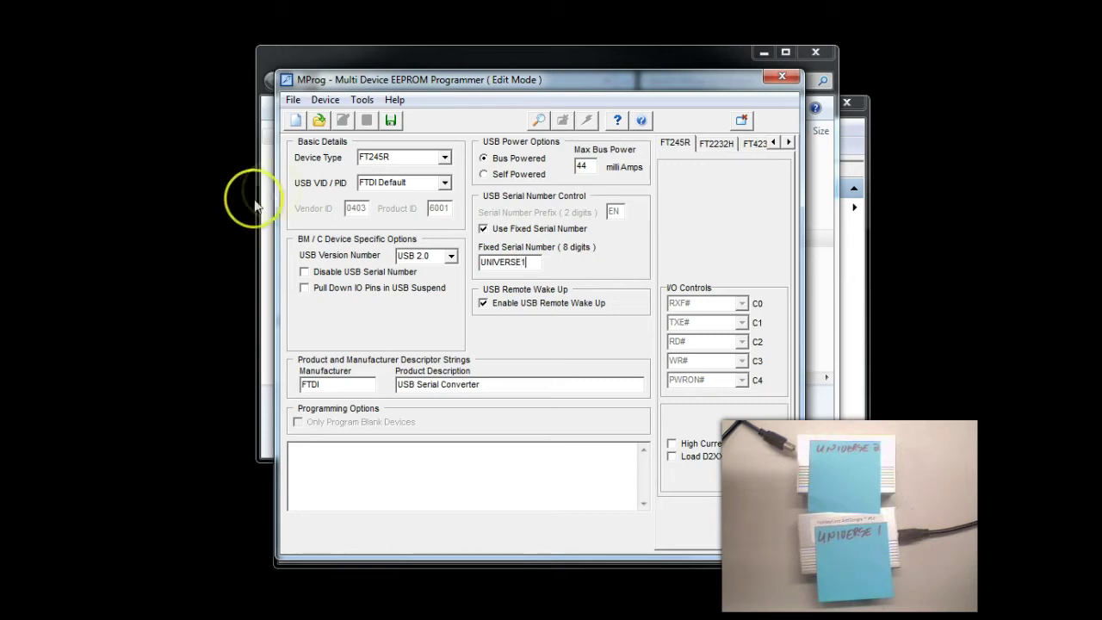
# Save the settings as the template Test, overwriting the existing Test.ept.
pyautogui.click(390, 121)
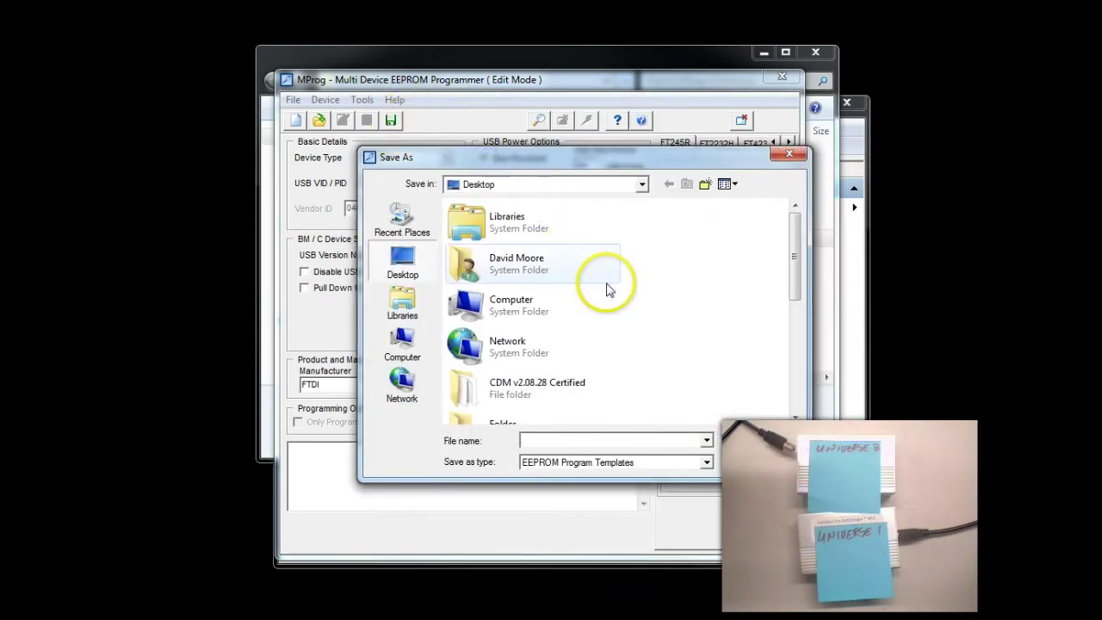
pyautogui.write('Test')
pyautogui.press('Return')
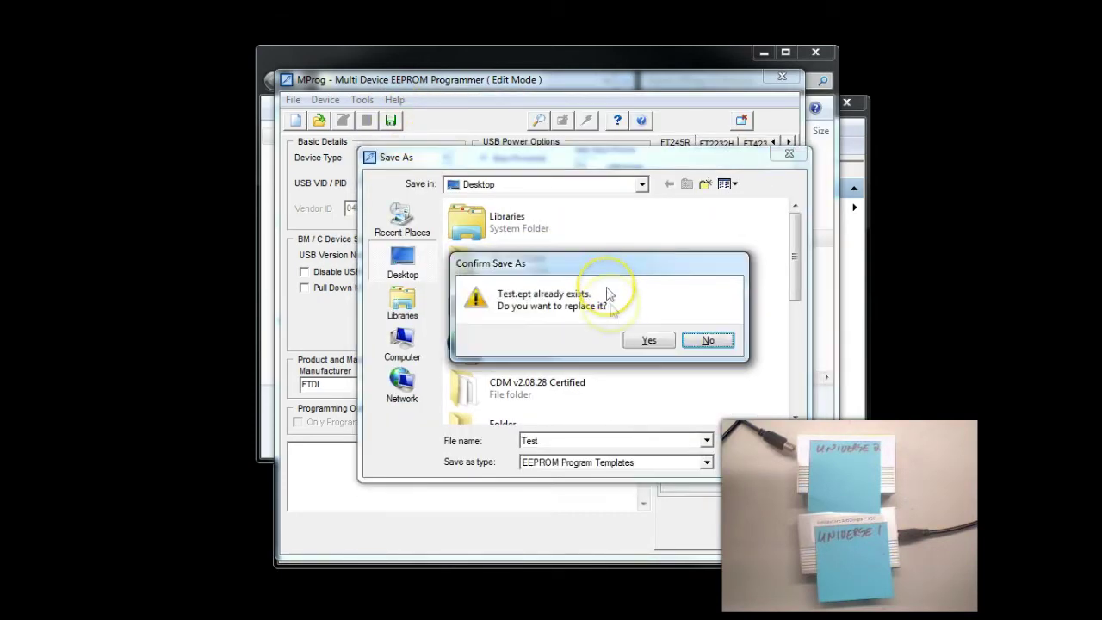
pyautogui.click(645, 338)
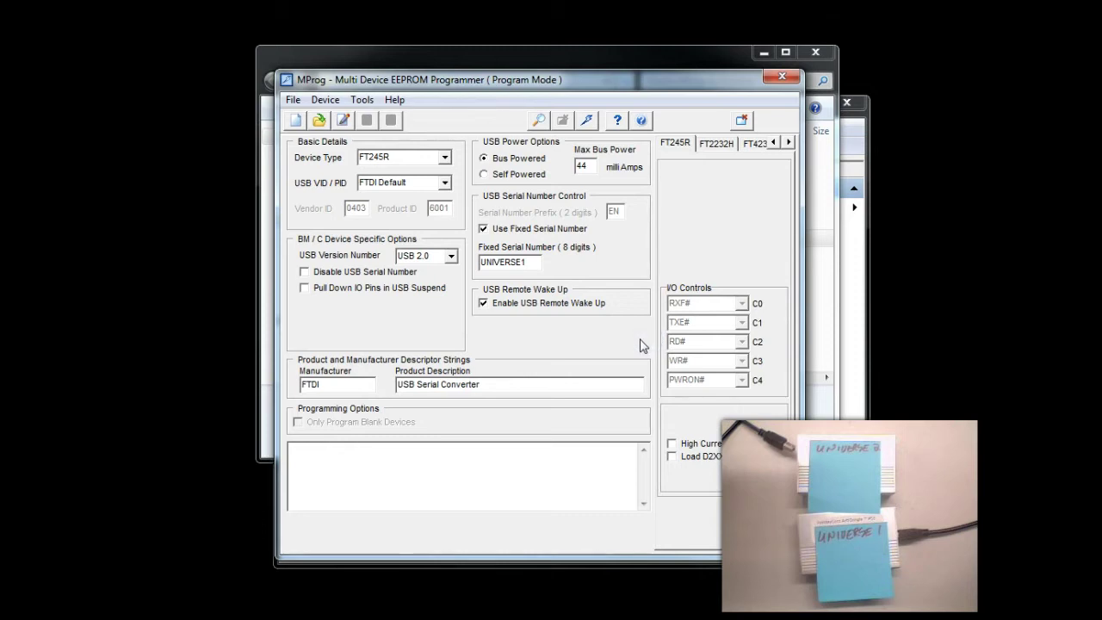
# Program all attached devices, dismiss the error, and check the log line showing serial UNIVERSE1.
pyautogui.click(587, 122)
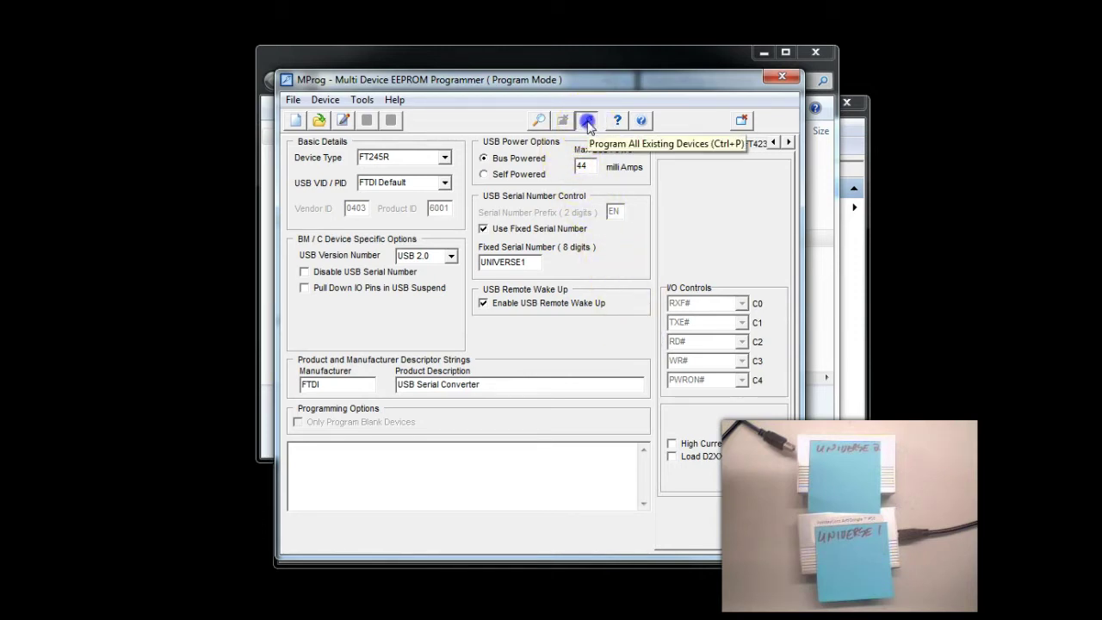
pyautogui.click(603, 373)
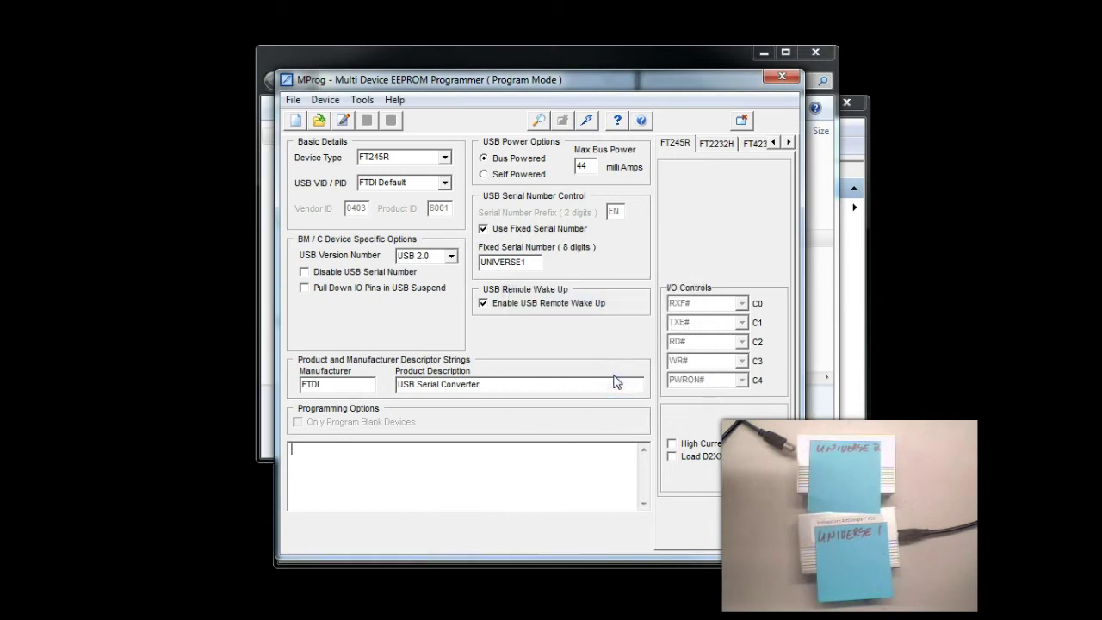
pyautogui.moveTo(490, 447); pyautogui.dragTo(247, 439)
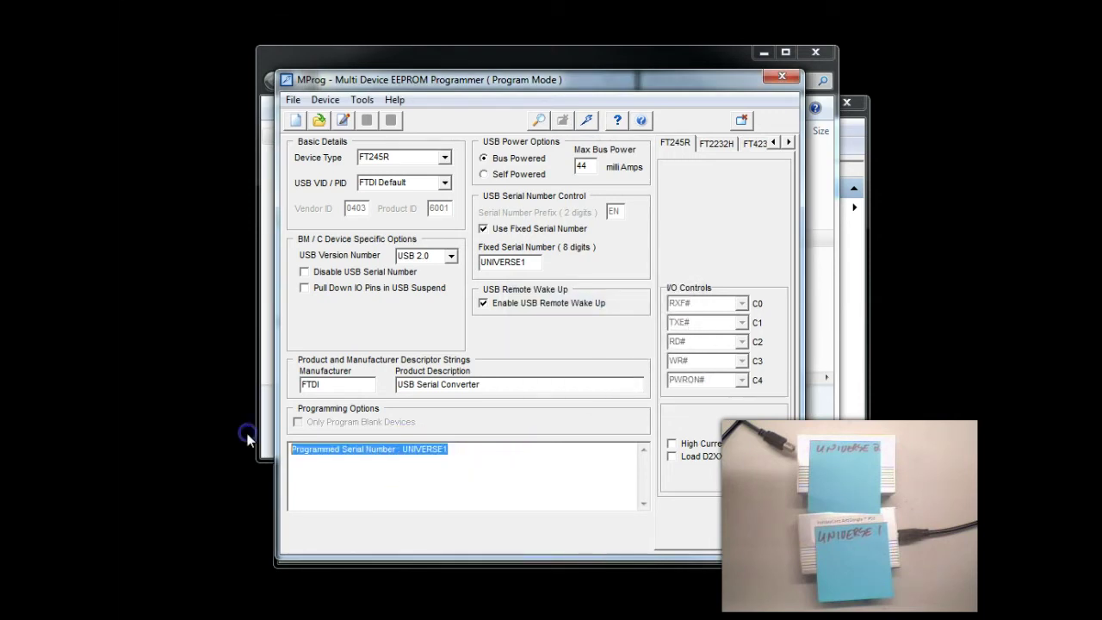
pyautogui.click(463, 506)
# Switch briefly to the Explorer folder window, then return to MProg.
pyautogui.click(646, 188)
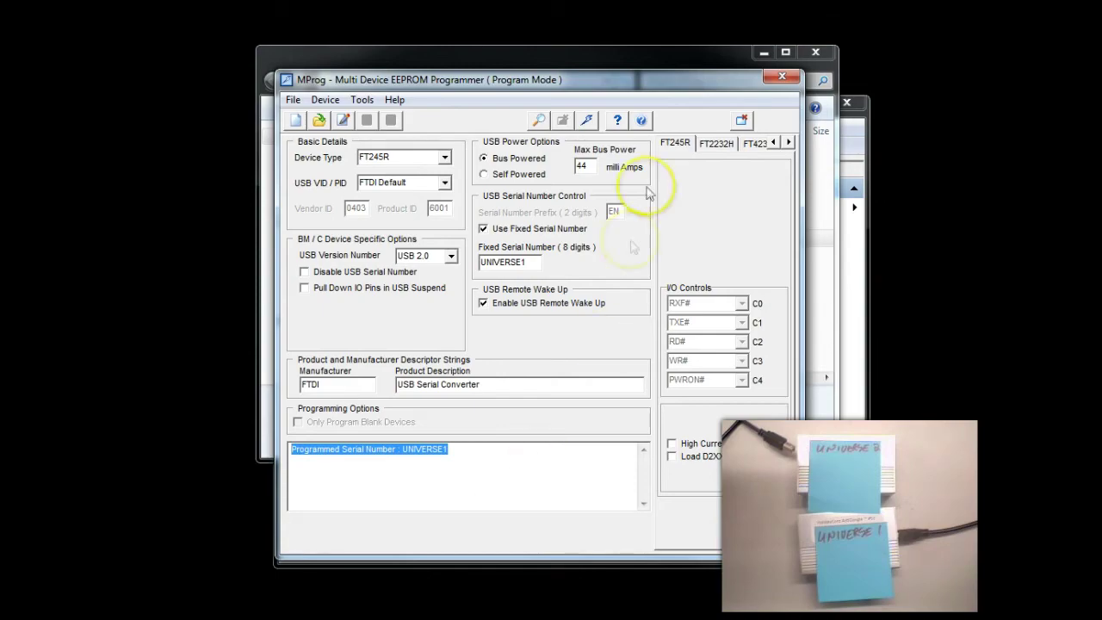
pyautogui.click(270, 102)
pyautogui.click(544, 515)
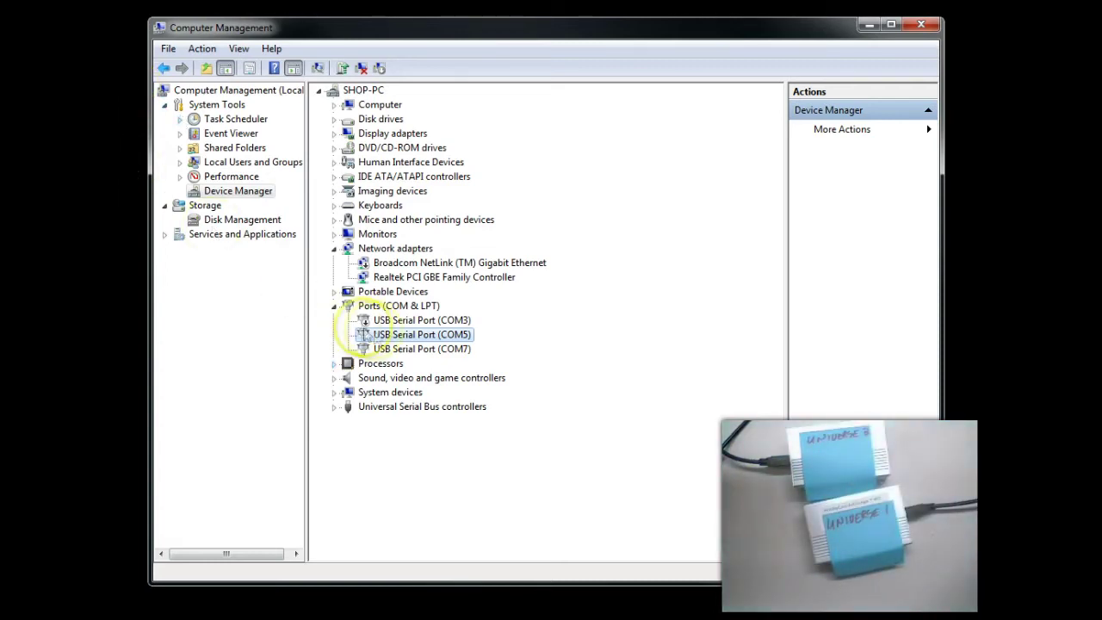
# Check COM7's Parent property in its details, confirming it ends in UNIVERSE1, then cancel.
pyautogui.click(435, 348)
pyautogui.rightClick(433, 349)
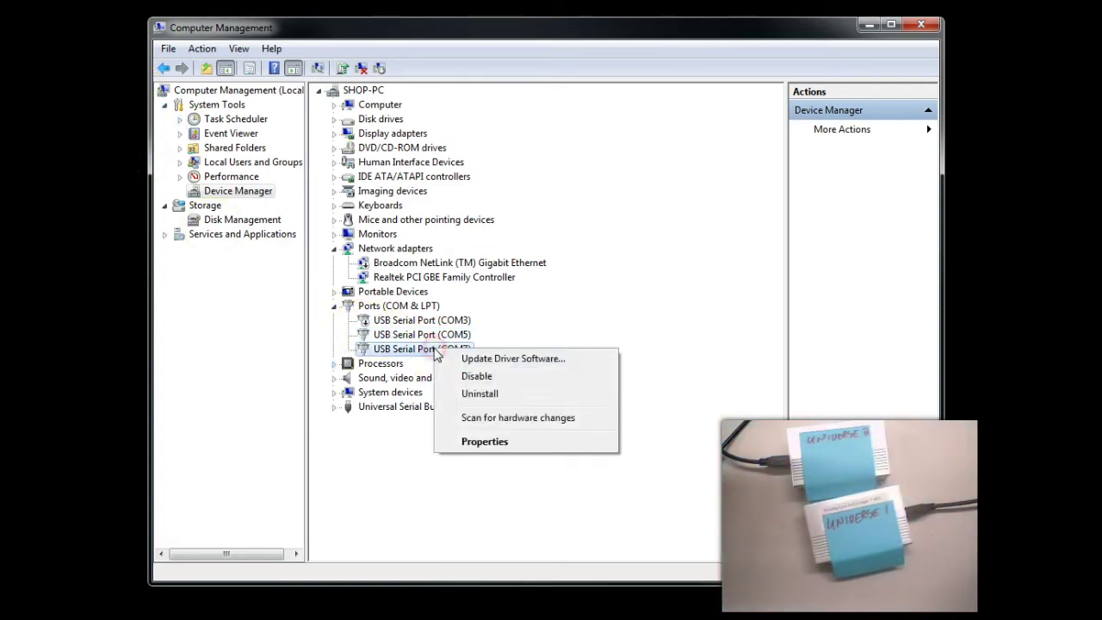
pyautogui.click(504, 443)
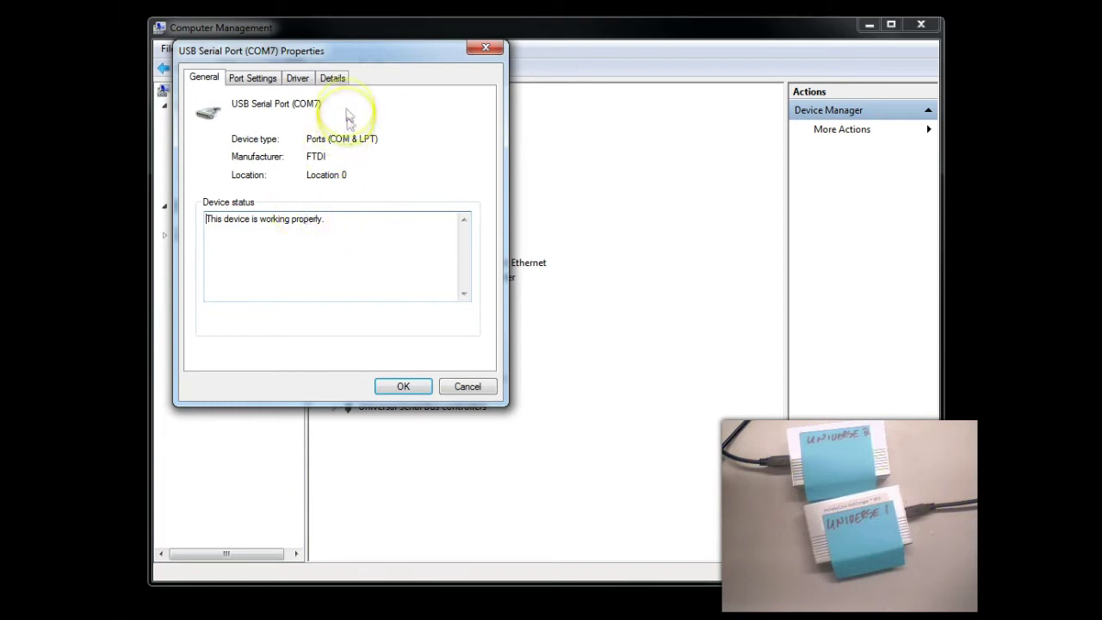
pyautogui.click(333, 78)
pyautogui.click(352, 152)
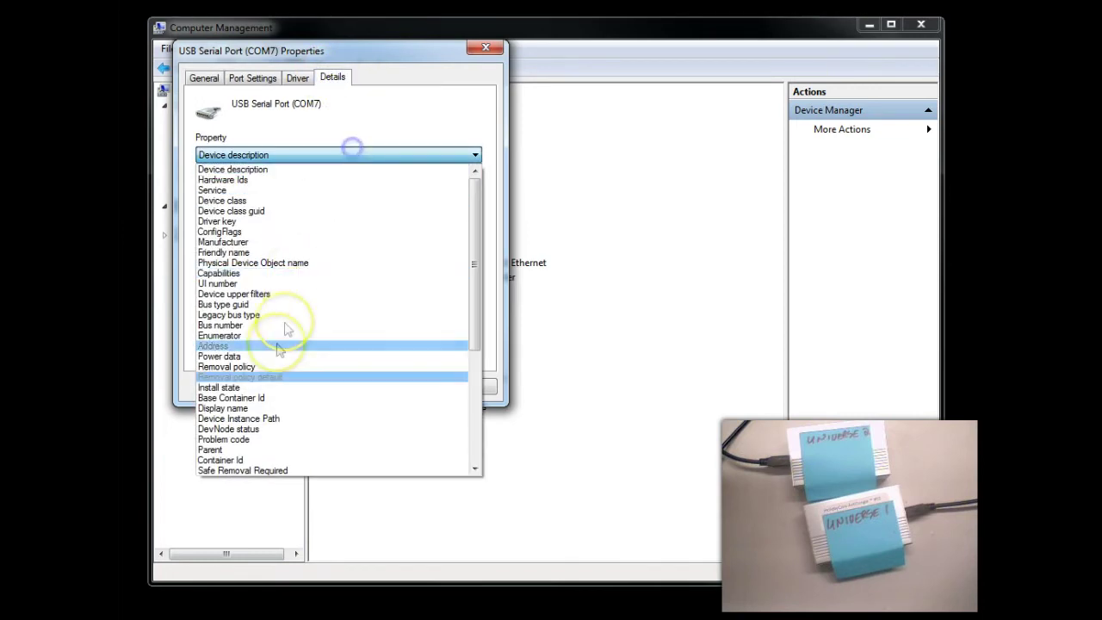
pyautogui.click(278, 449)
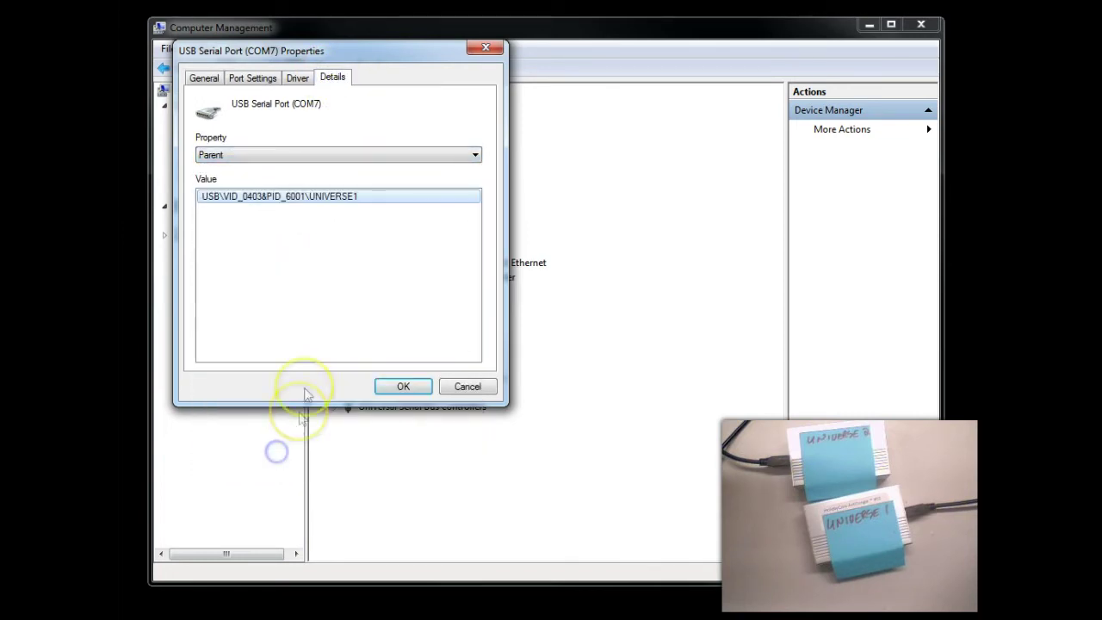
pyautogui.click(465, 385)
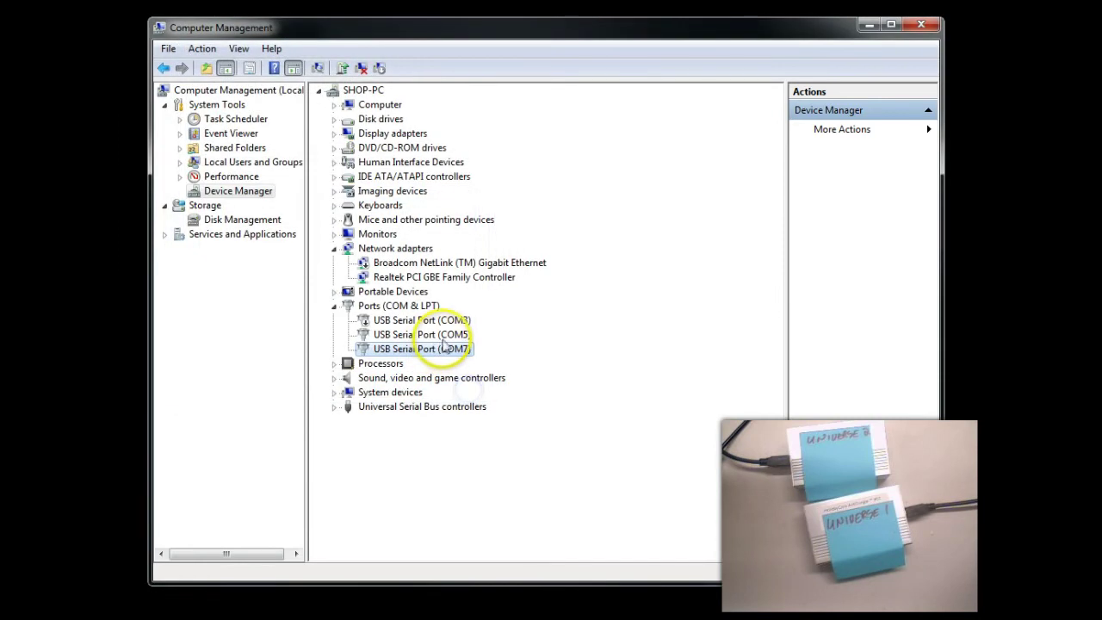
# Check COM5's Parent property in its details, confirming UNIVERSE2, then cancel.
pyautogui.click(444, 337)
pyautogui.rightClick(444, 340)
pyautogui.click(491, 430)
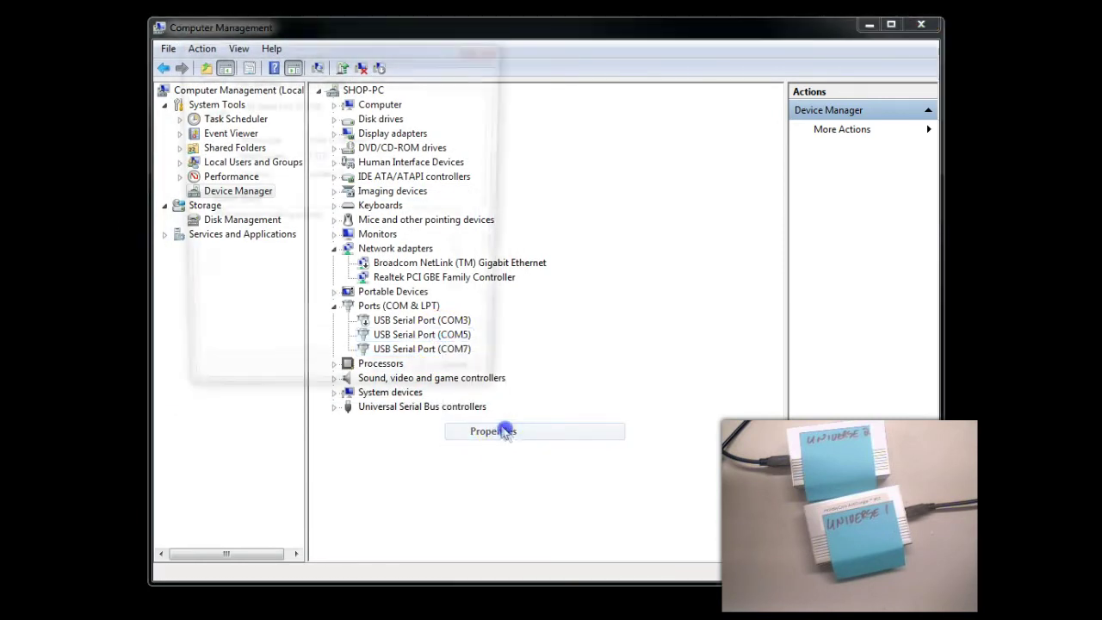
pyautogui.click(332, 78)
pyautogui.click(295, 154)
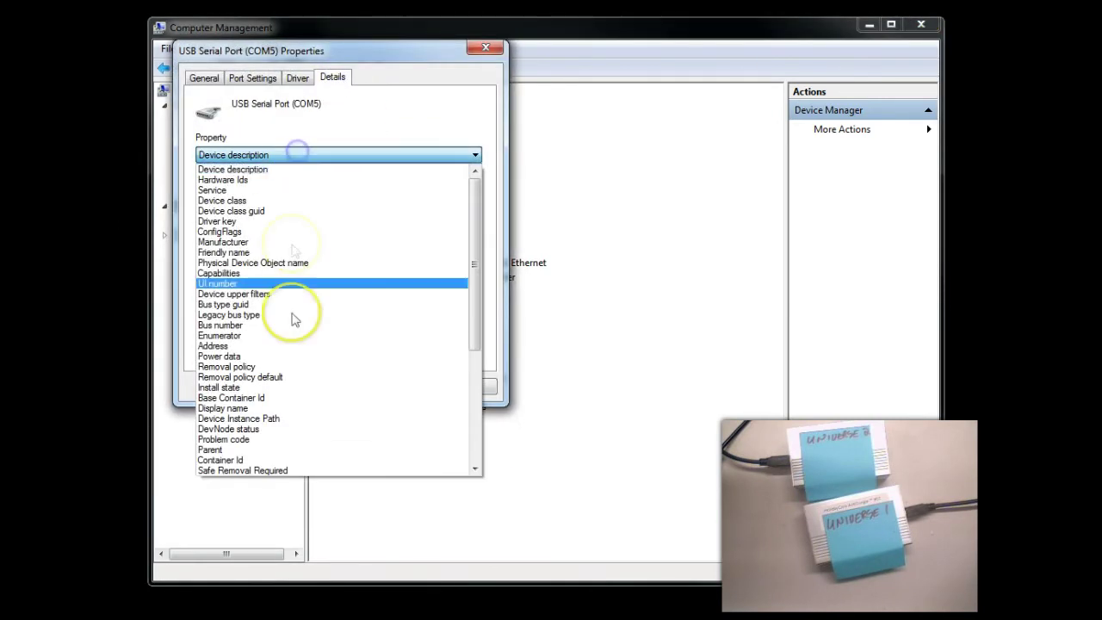
pyautogui.click(273, 451)
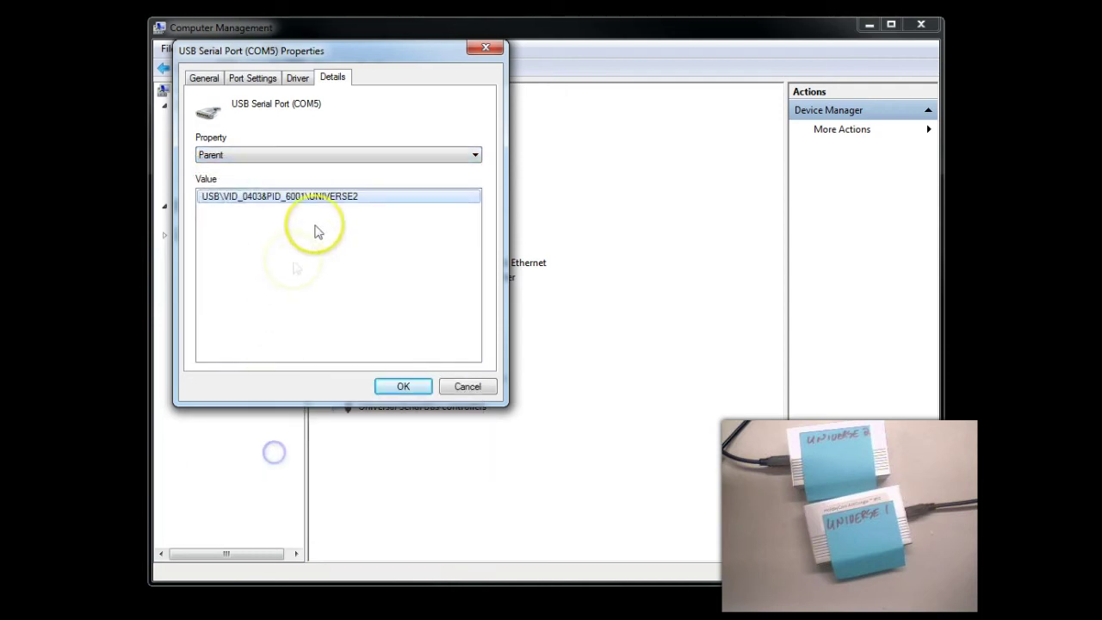
pyautogui.click(468, 387)
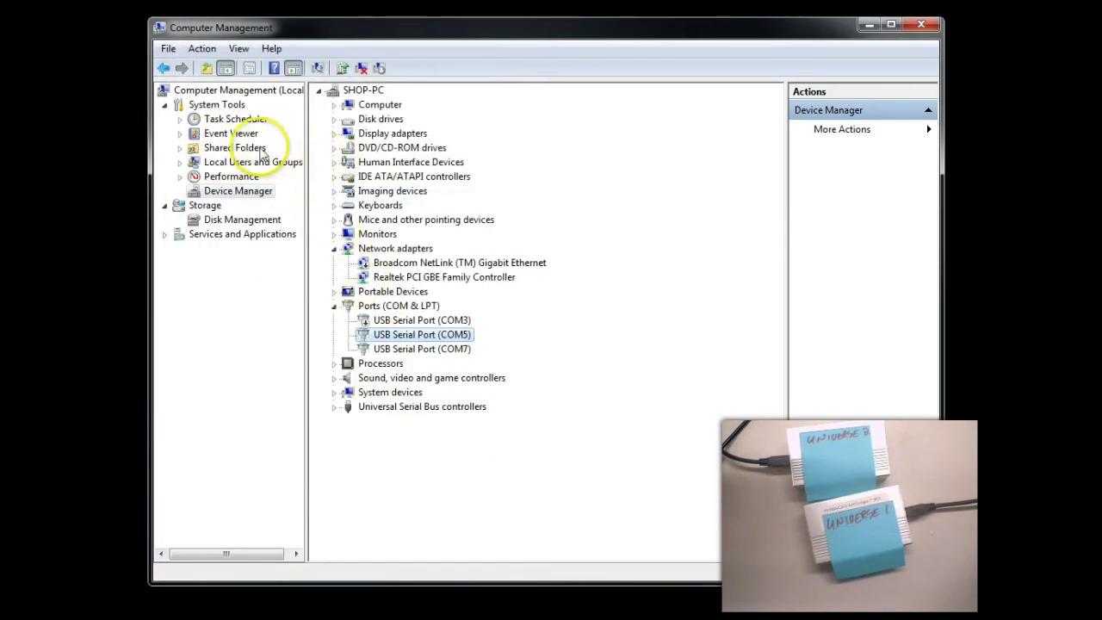
pyautogui.press('super')
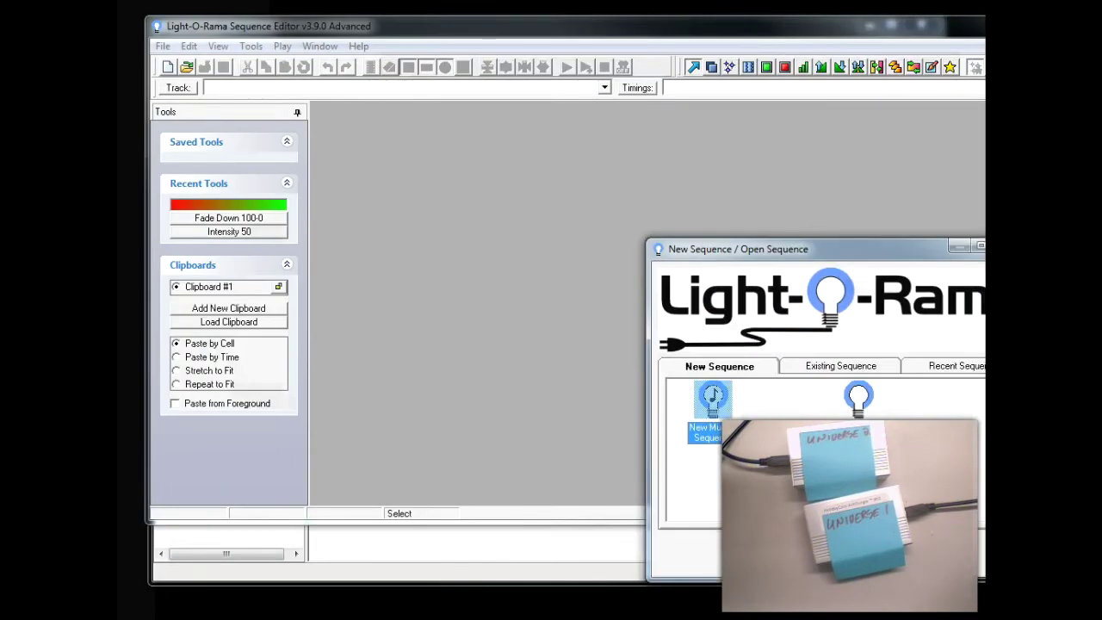
# Create a new animation sequence, accepting the default animation options.
pyautogui.click(859, 426)
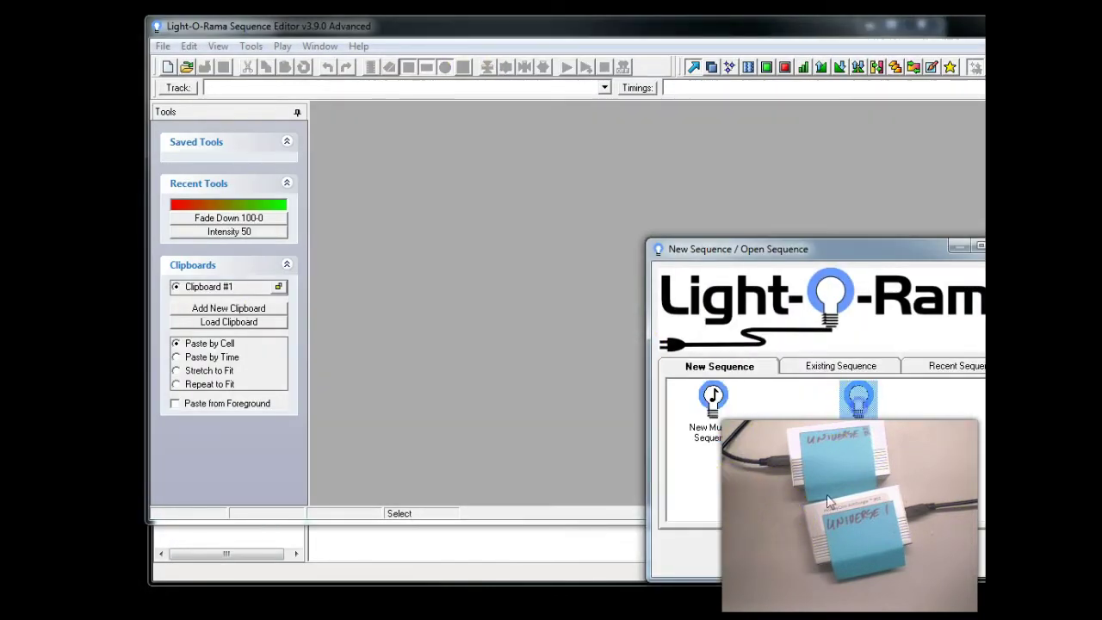
pyautogui.click(778, 553)
pyautogui.click(566, 447)
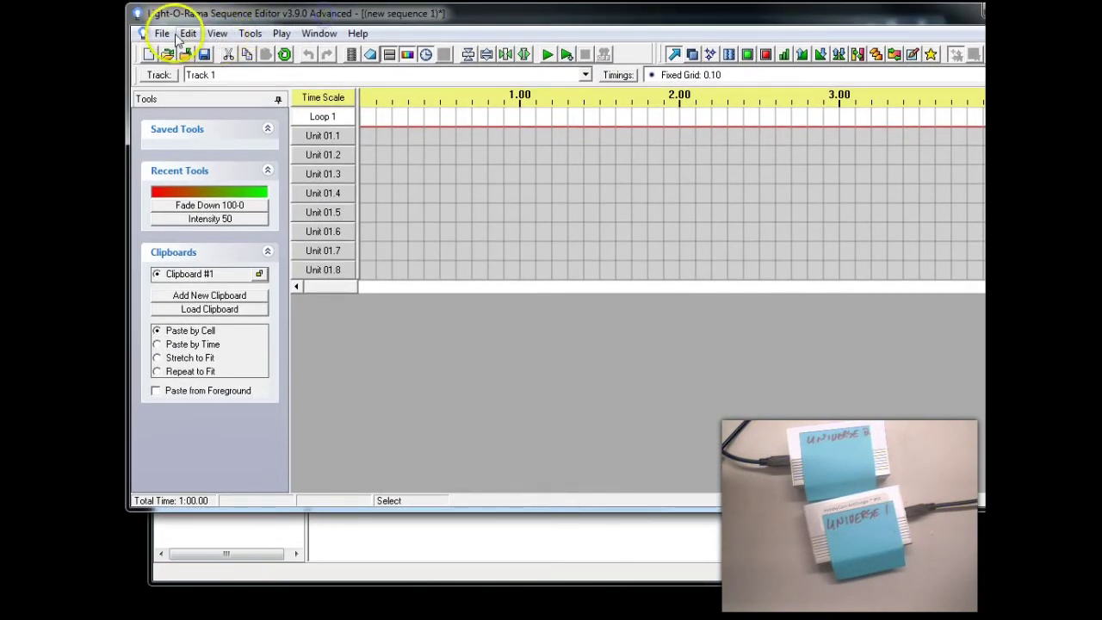
# Open Network Preferences from Edit > Preferences to view the DMX universes.
pyautogui.click(188, 35)
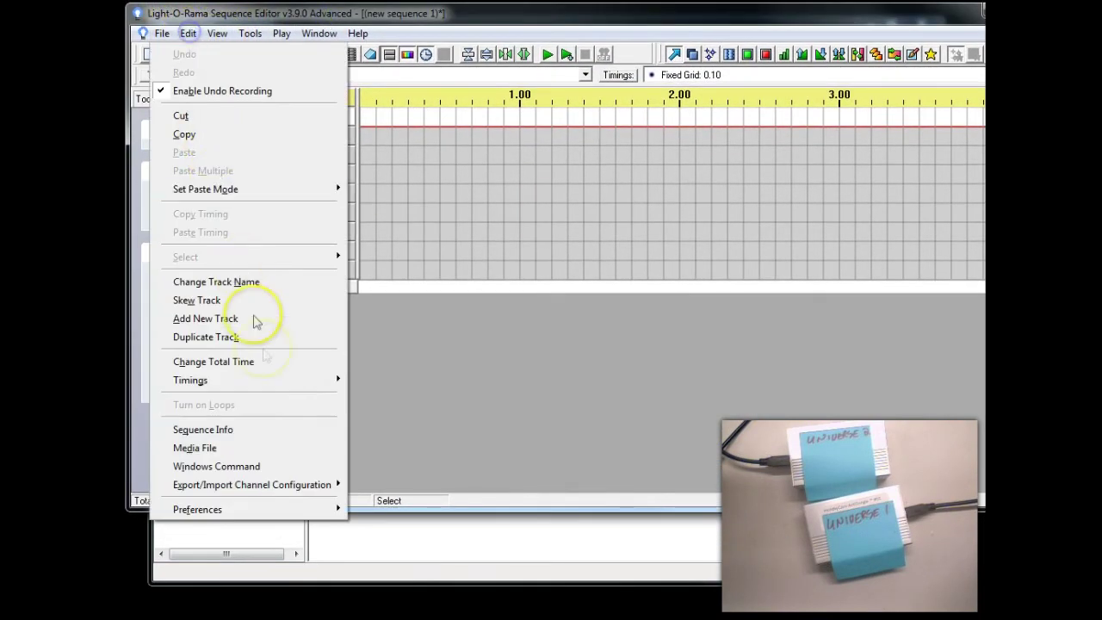
pyautogui.click(284, 512)
pyautogui.click(469, 601)
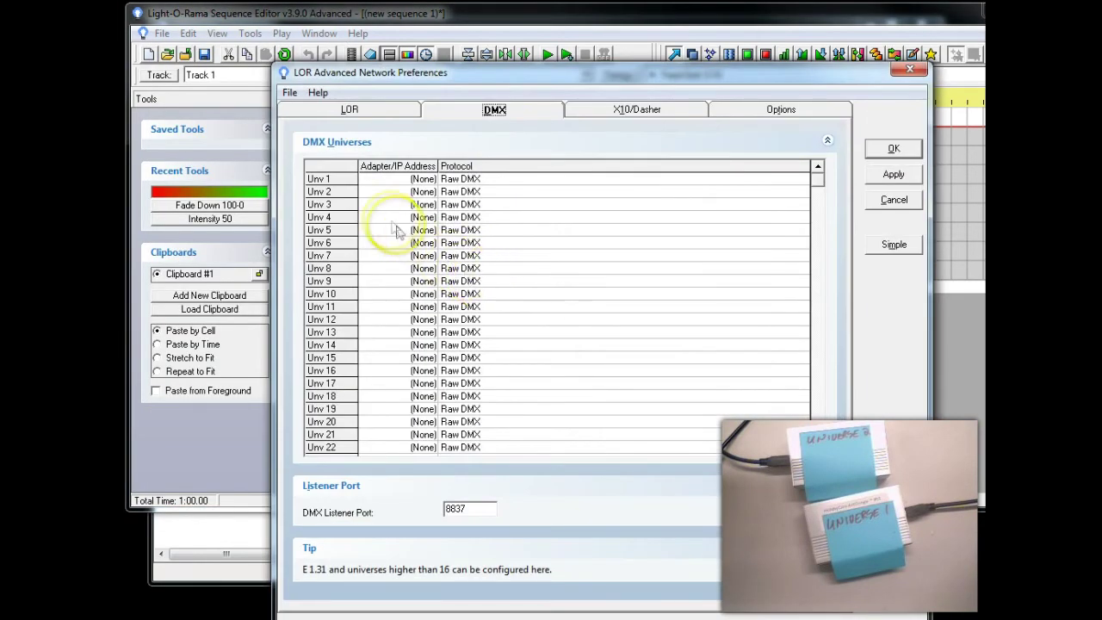
# Map DMX universe 1 to adapter UNIVERSE1 using the ENTTEC DMX USB Pro protocol.
pyautogui.doubleClick(425, 180)
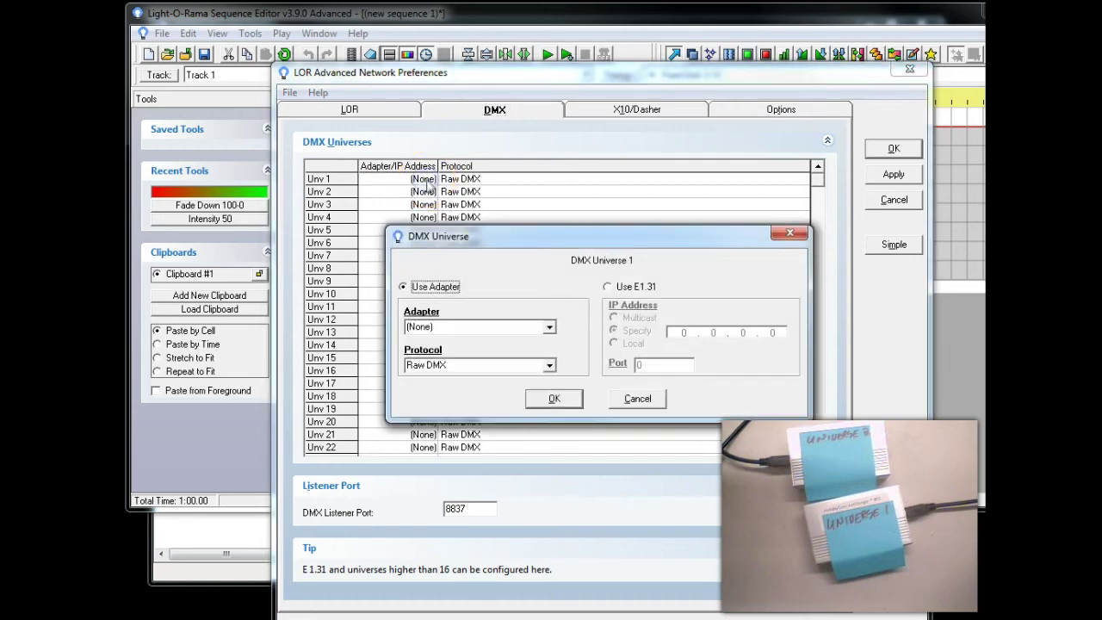
pyautogui.click(548, 328)
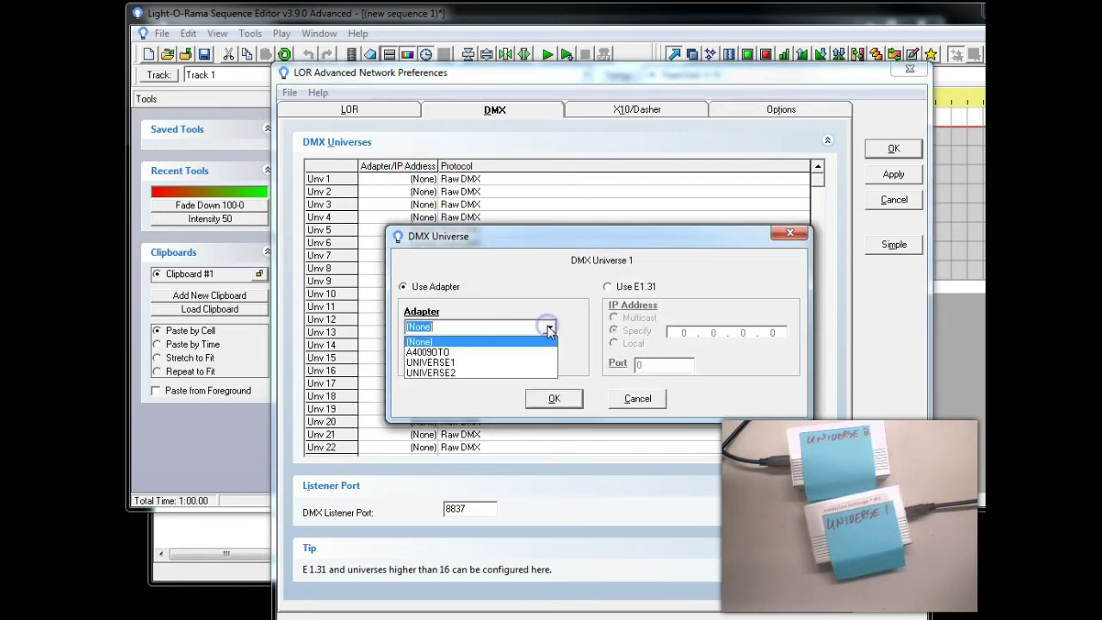
pyautogui.click(454, 363)
pyautogui.click(548, 365)
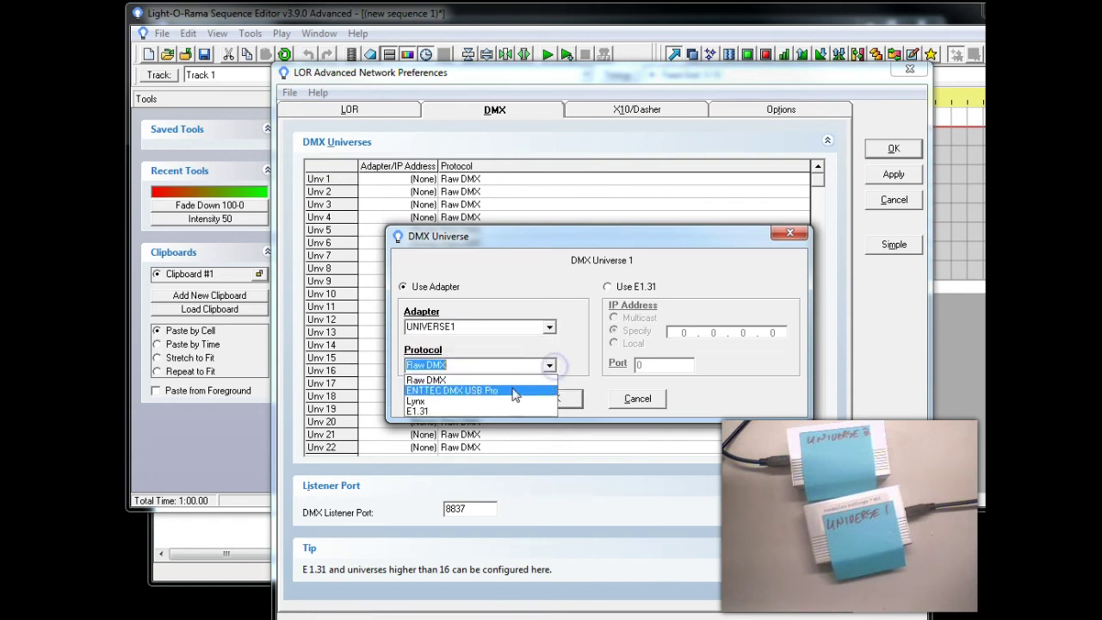
pyautogui.click(514, 392)
pyautogui.click(556, 398)
# Map universe 2 to UNIVERSE2 with ENTTEC DMX USB Pro and save the network preferences.
pyautogui.doubleClick(424, 191)
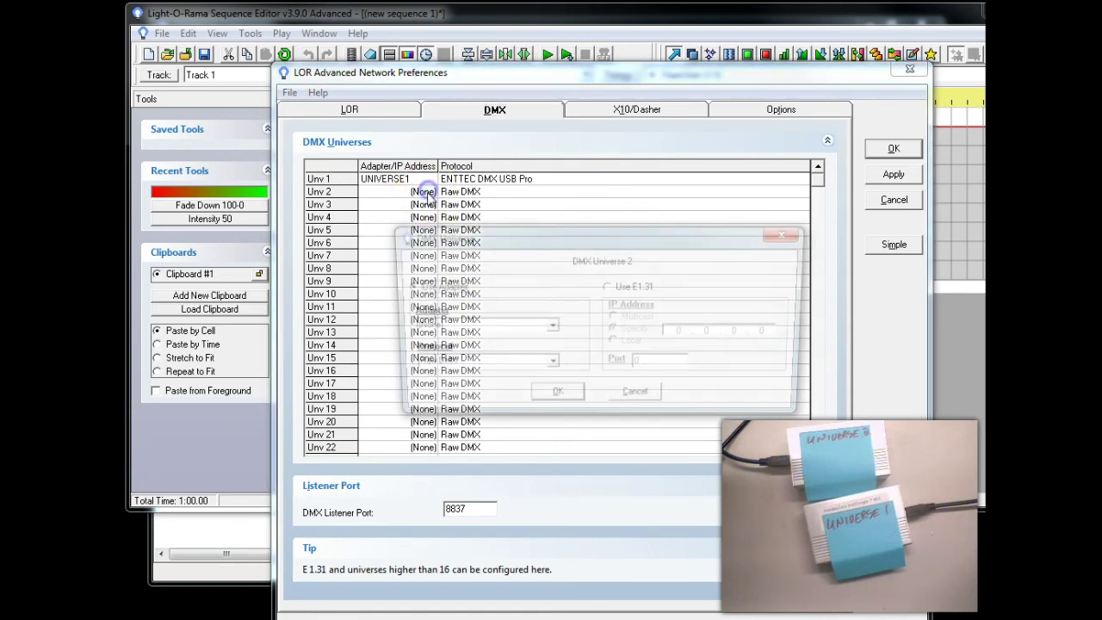
pyautogui.click(548, 326)
pyautogui.click(455, 376)
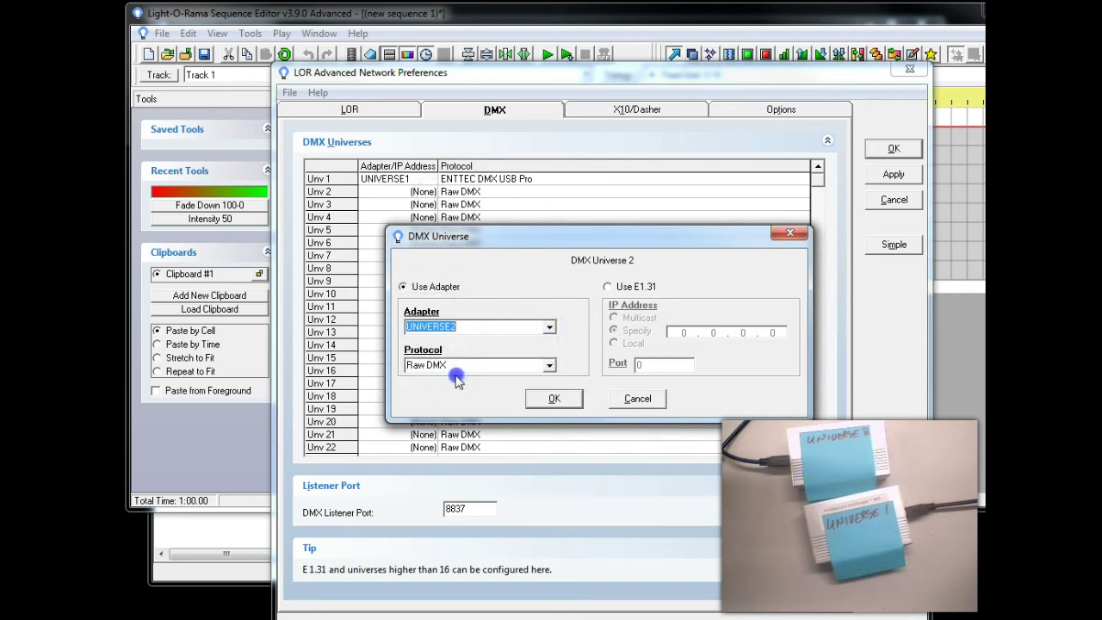
pyautogui.click(549, 365)
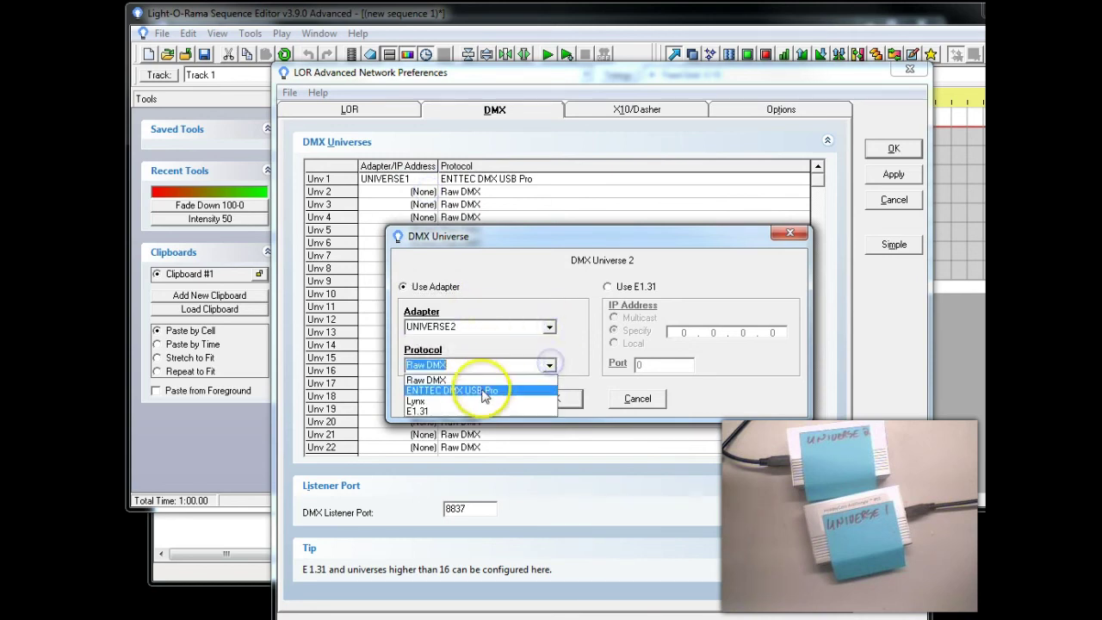
pyautogui.click(482, 391)
pyautogui.click(557, 398)
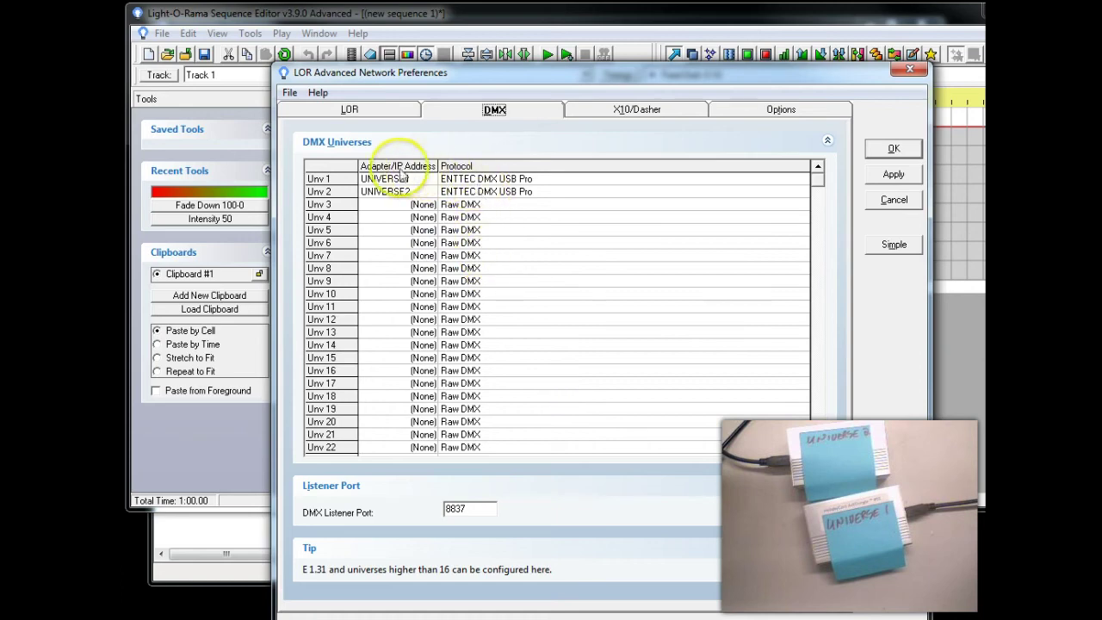
pyautogui.click(894, 151)
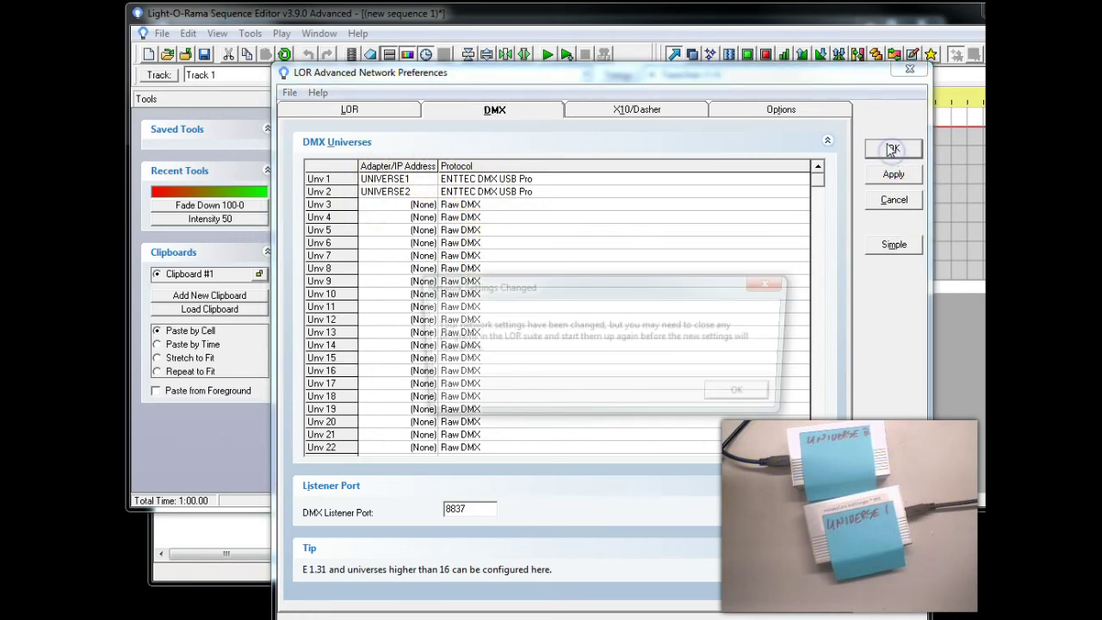
pyautogui.click(749, 396)
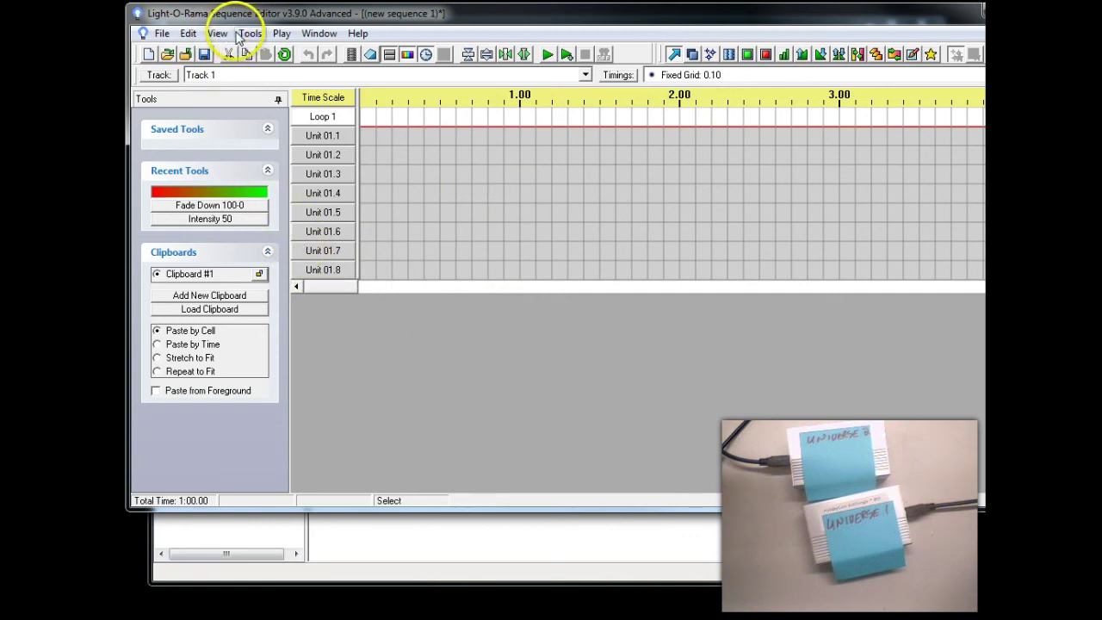
# In Tools > Channel Configuration, add a 16-channel DMX Universe 1 controller.
pyautogui.click(218, 34)
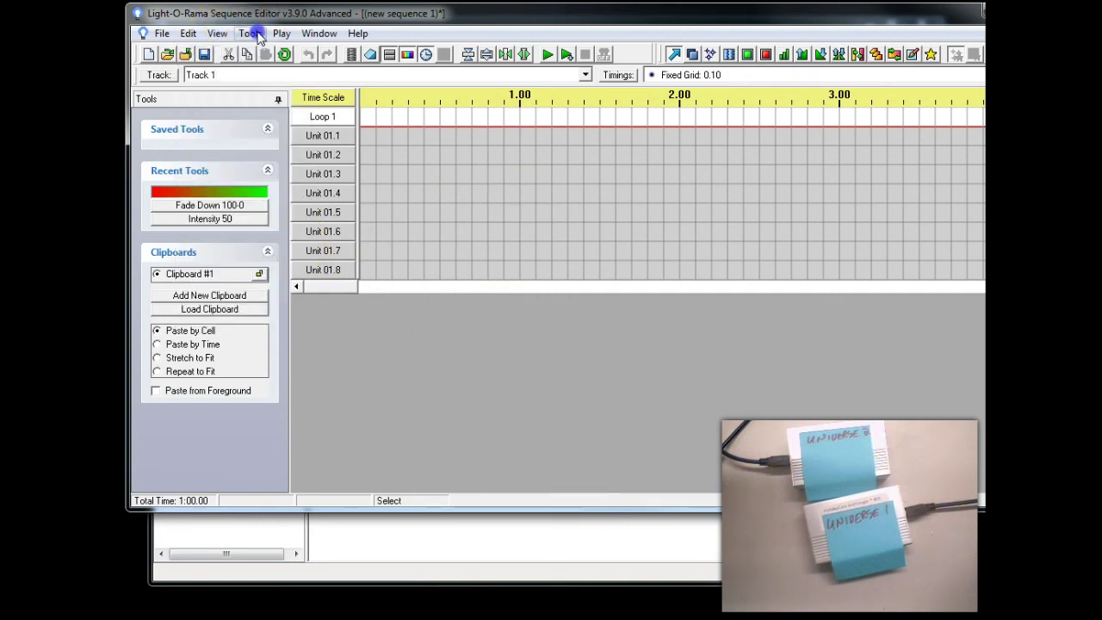
pyautogui.click(249, 33)
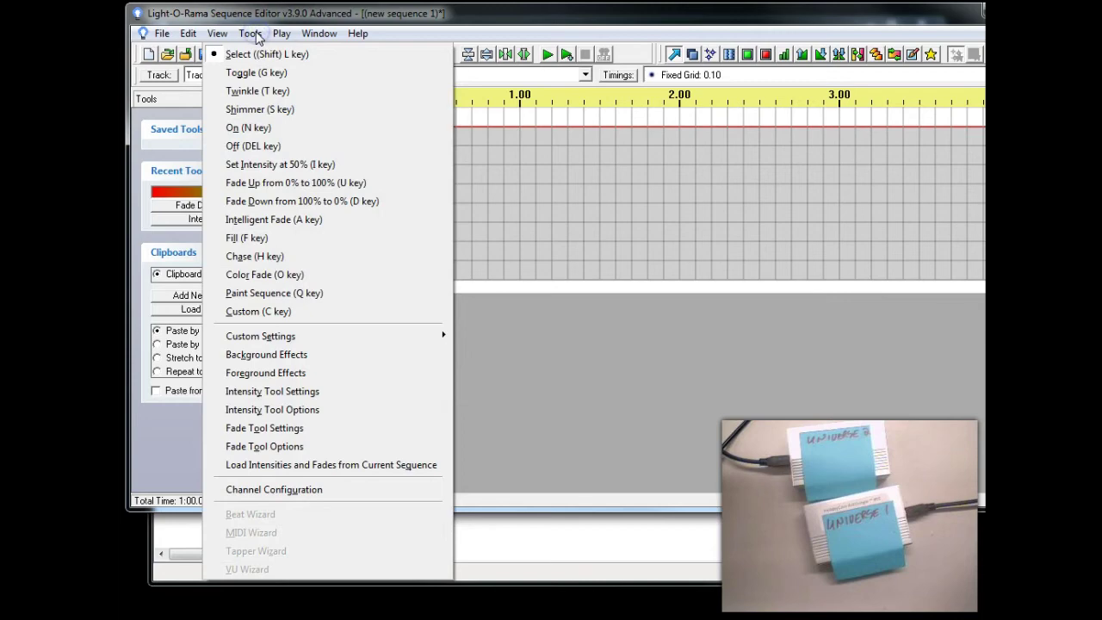
pyautogui.click(315, 491)
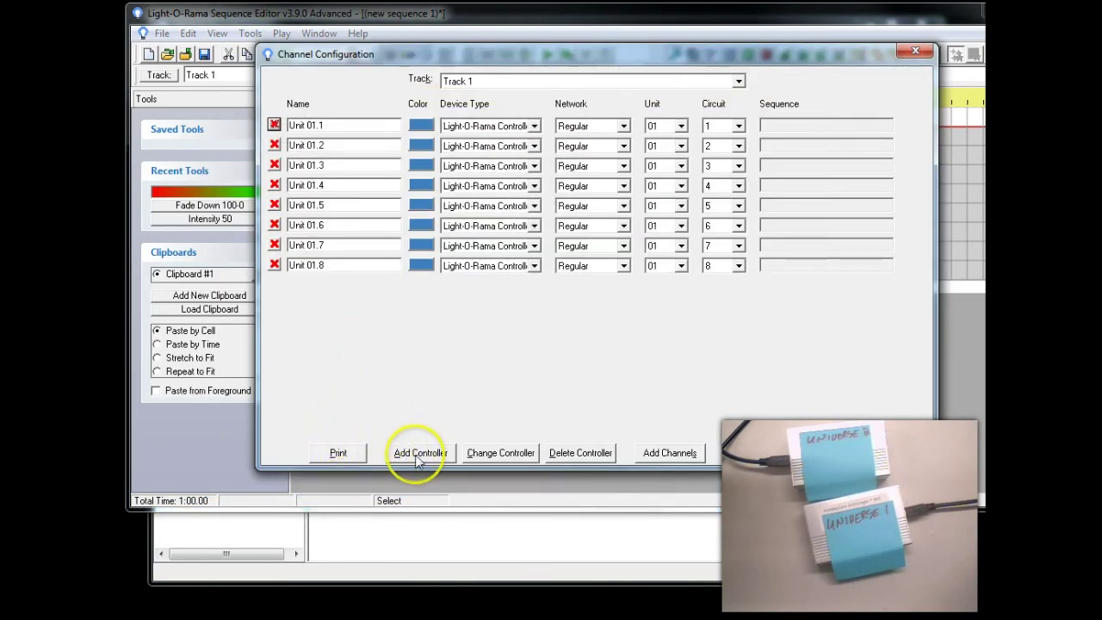
pyautogui.click(419, 453)
pyautogui.click(626, 221)
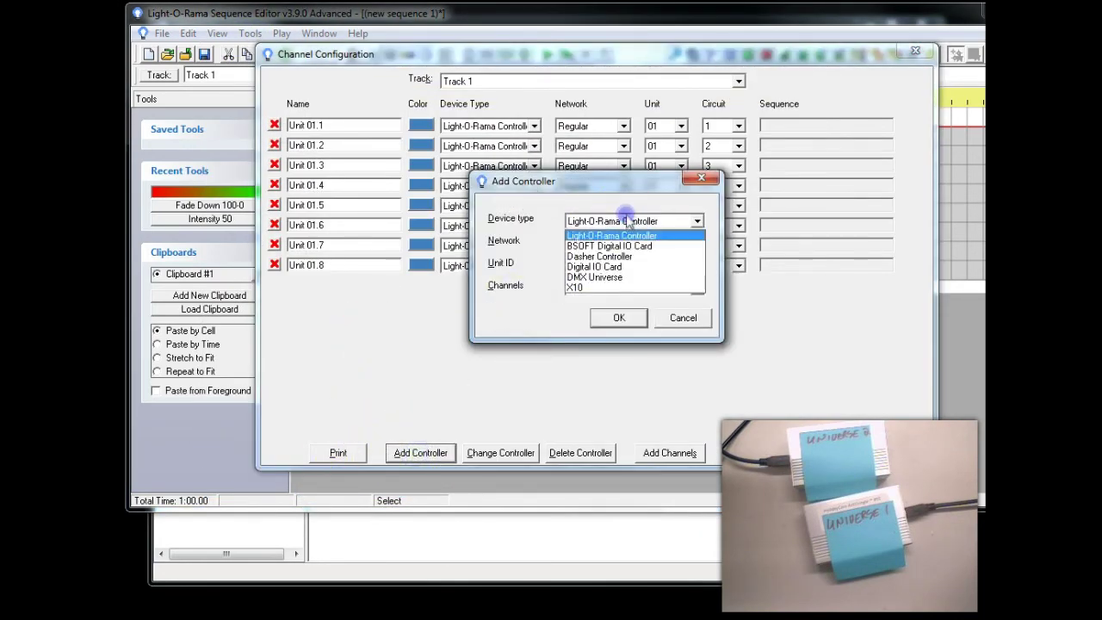
pyautogui.click(615, 277)
pyautogui.click(619, 319)
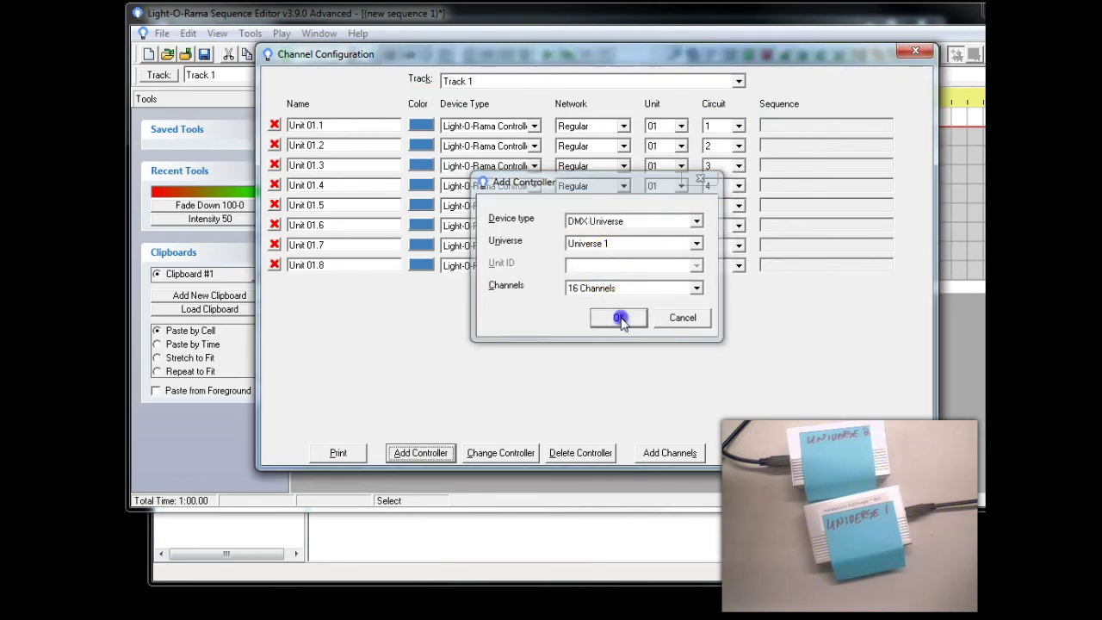
# Add a second 16-channel DMX Universe controller with its universe chosen, and apply the new channels.
pyautogui.click(418, 454)
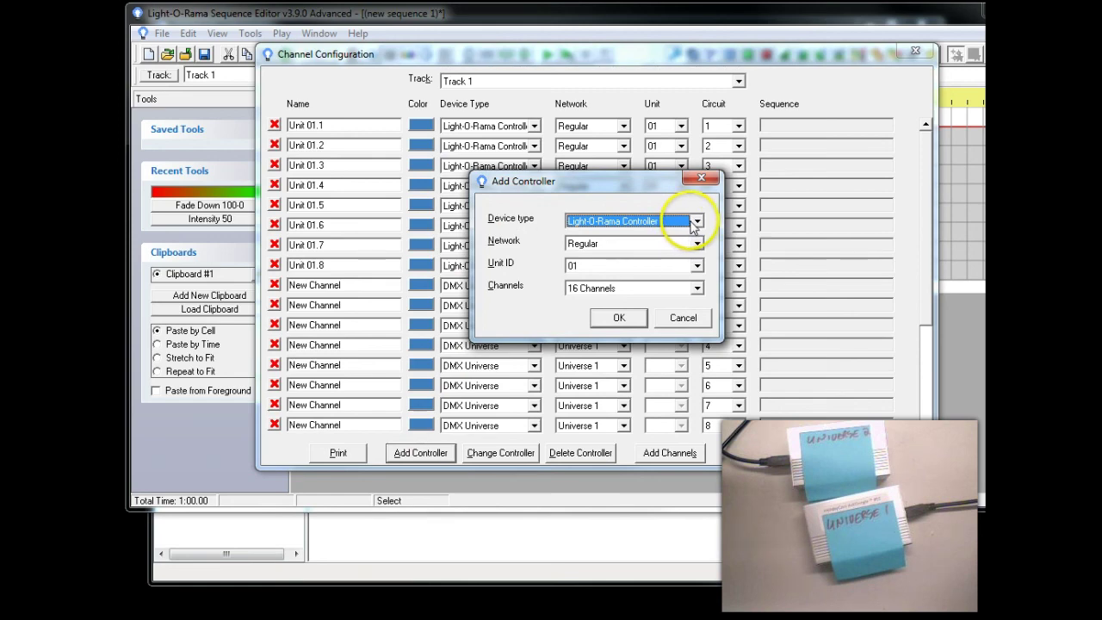
pyautogui.click(693, 222)
pyautogui.click(694, 277)
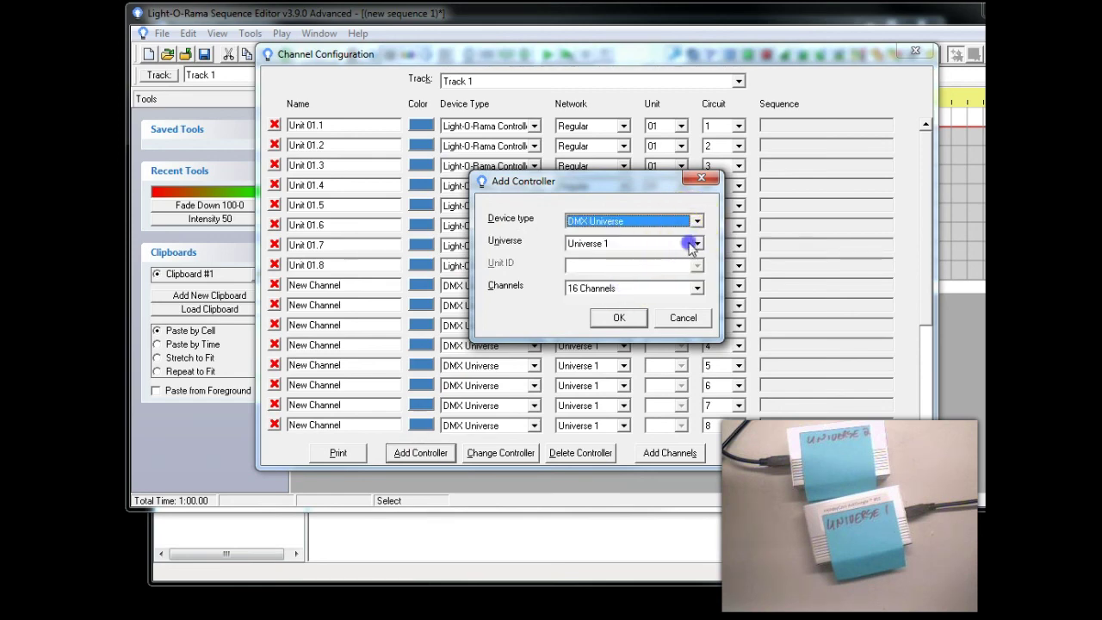
pyautogui.click(694, 243)
pyautogui.click(627, 259)
pyautogui.click(620, 317)
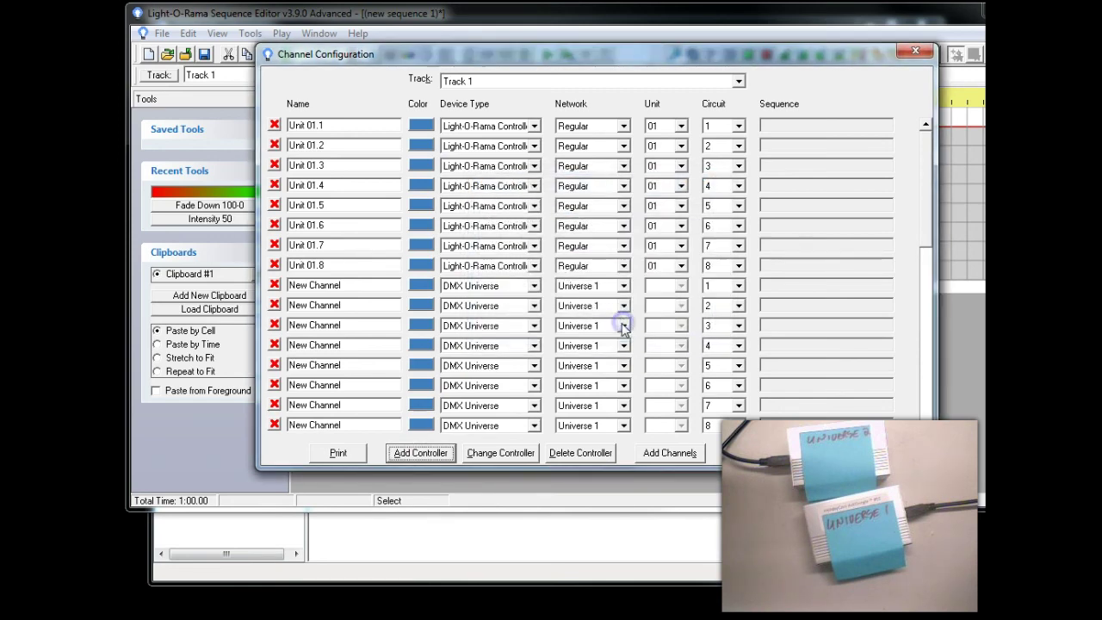
pyautogui.click(772, 450)
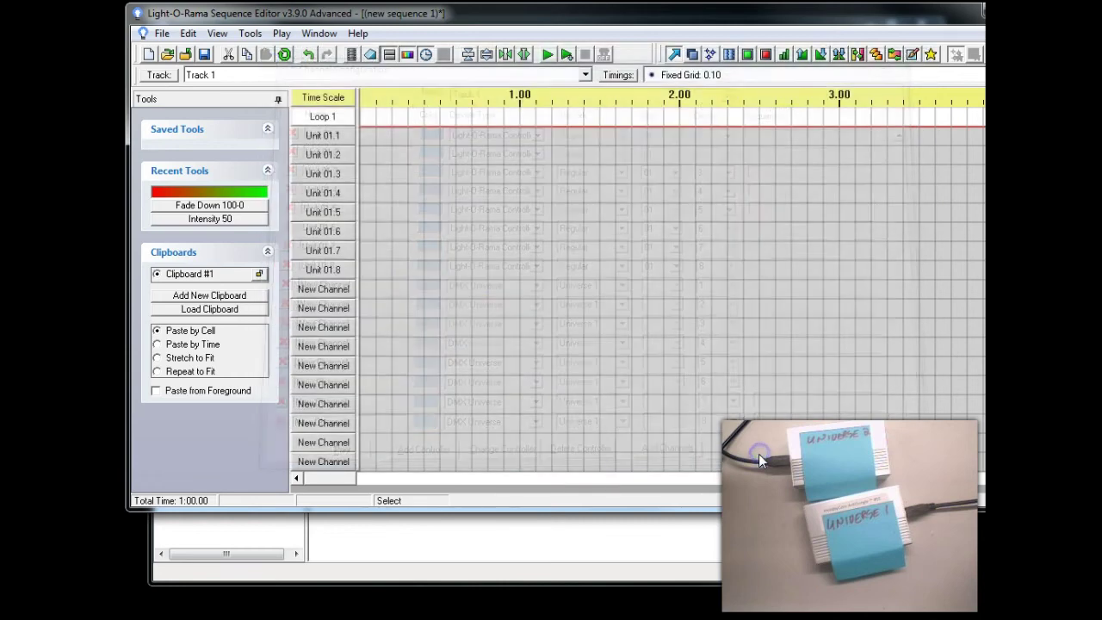
pyautogui.doubleClick(335, 291)
pyautogui.click(768, 274)
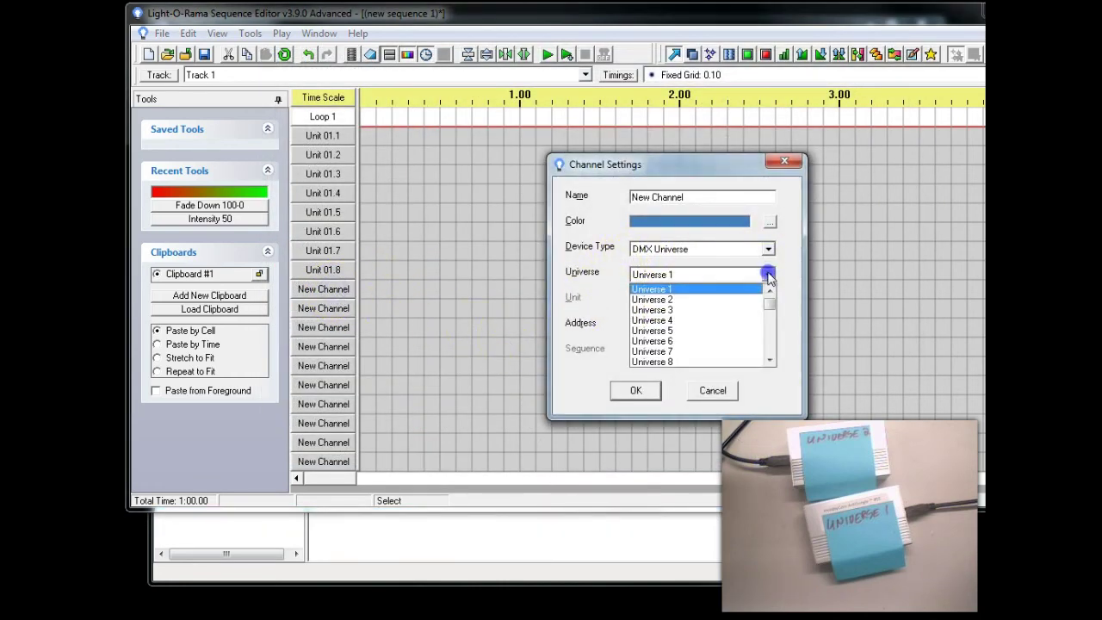
pyautogui.click(768, 275)
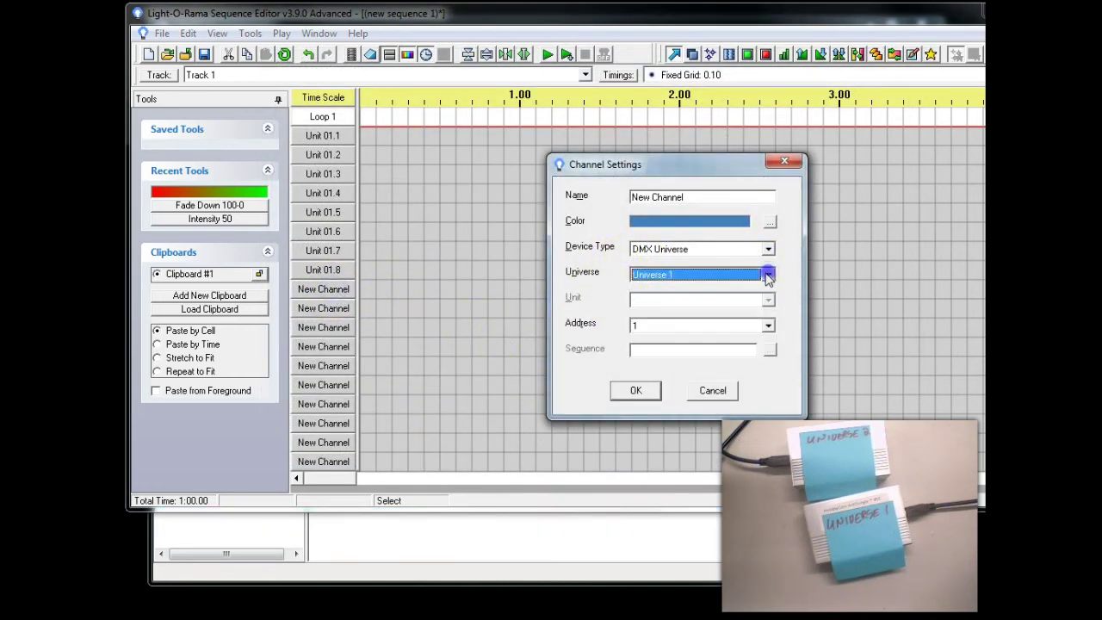
pyautogui.click(713, 390)
pyautogui.scroll(-2, 378, 333)
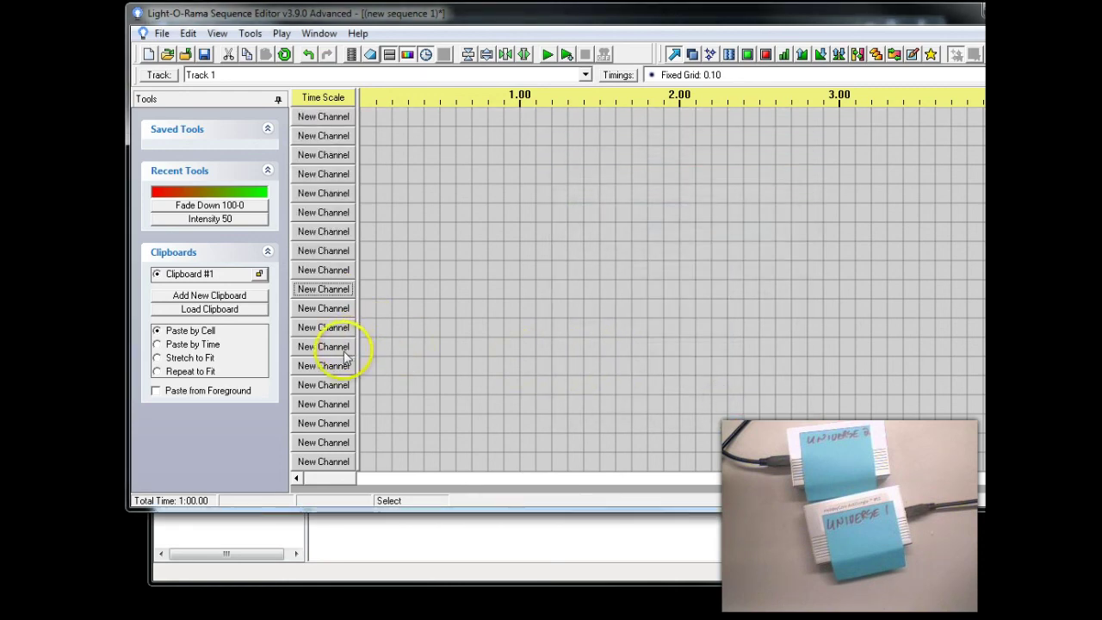
pyautogui.doubleClick(344, 353)
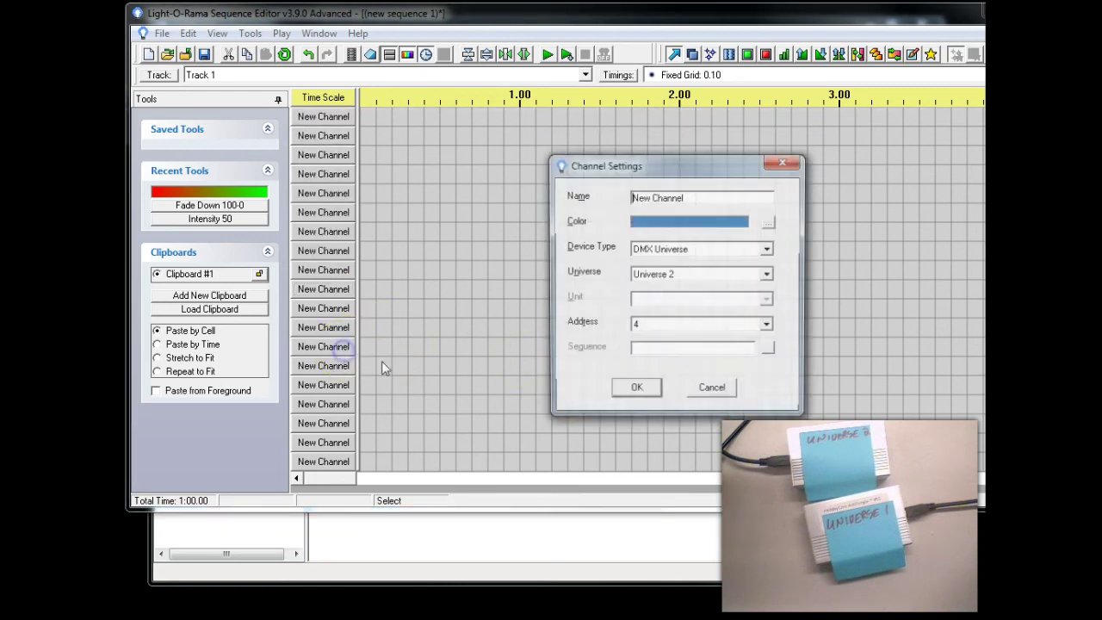
pyautogui.click(637, 392)
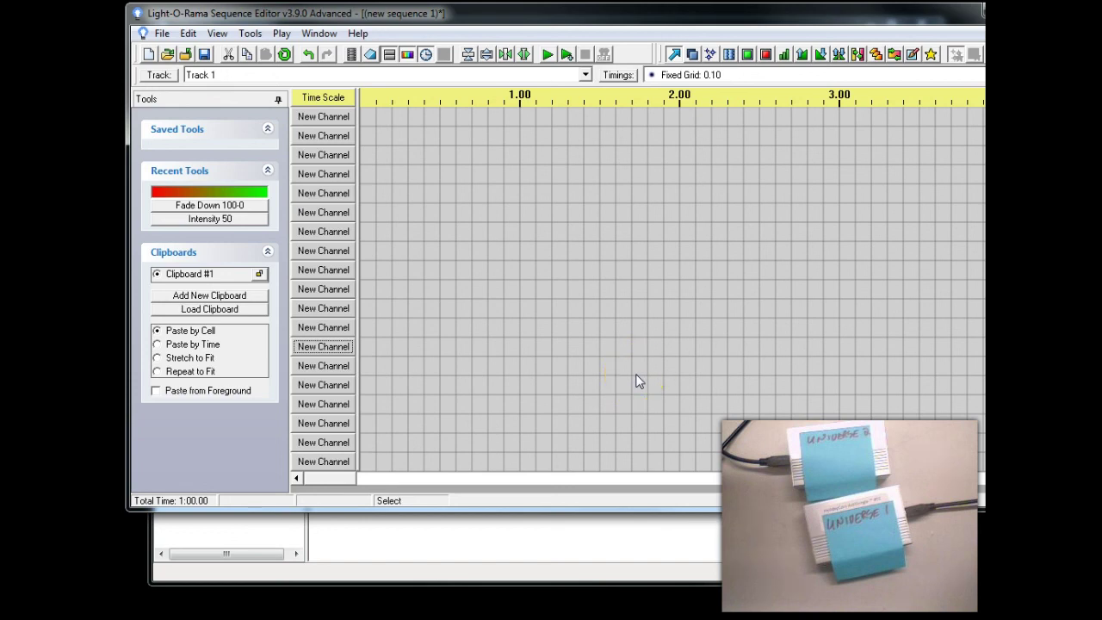